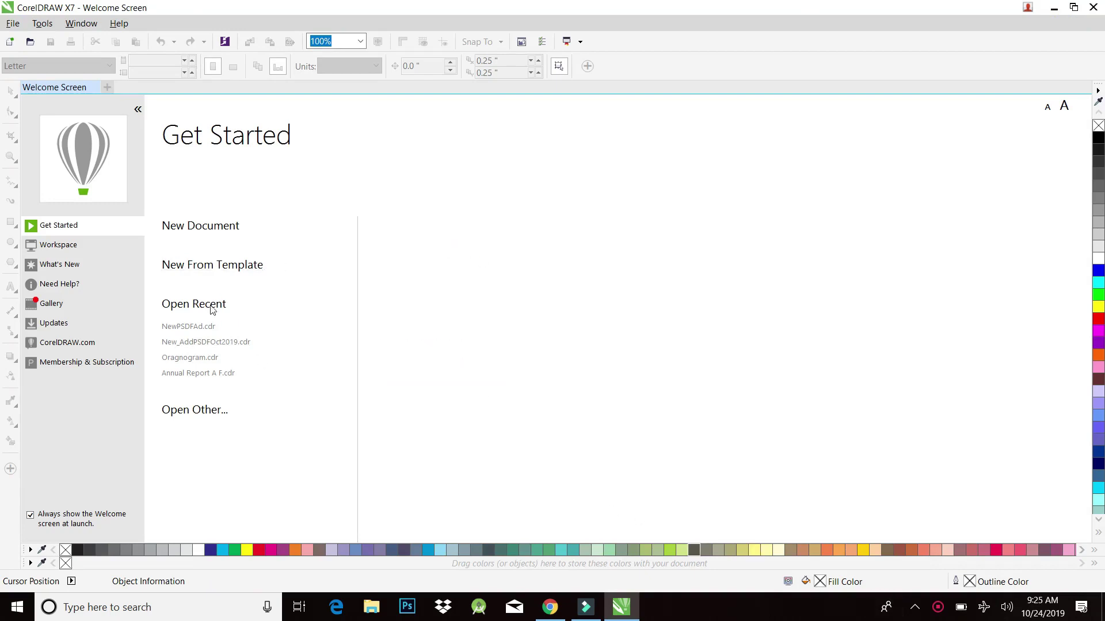
- Create a new Letter-size document, 8.5 by 11 inches, in RGB at 300 dpi
{"action": "mouse_move", "coordinate": [217, 224]}
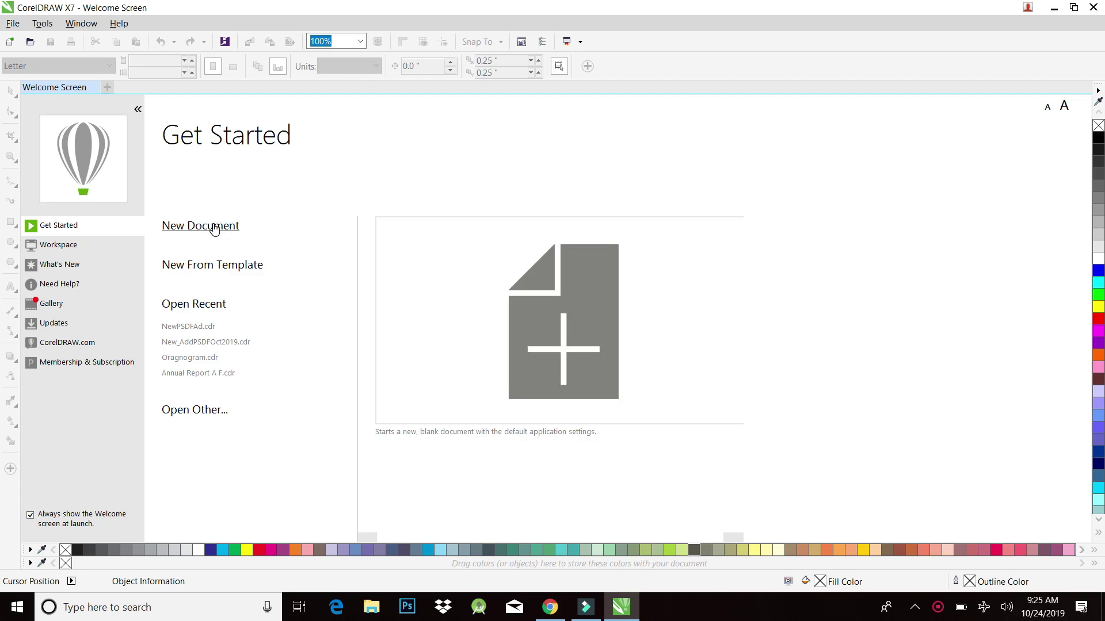
{"action": "left_click", "coordinate": [215, 228]}
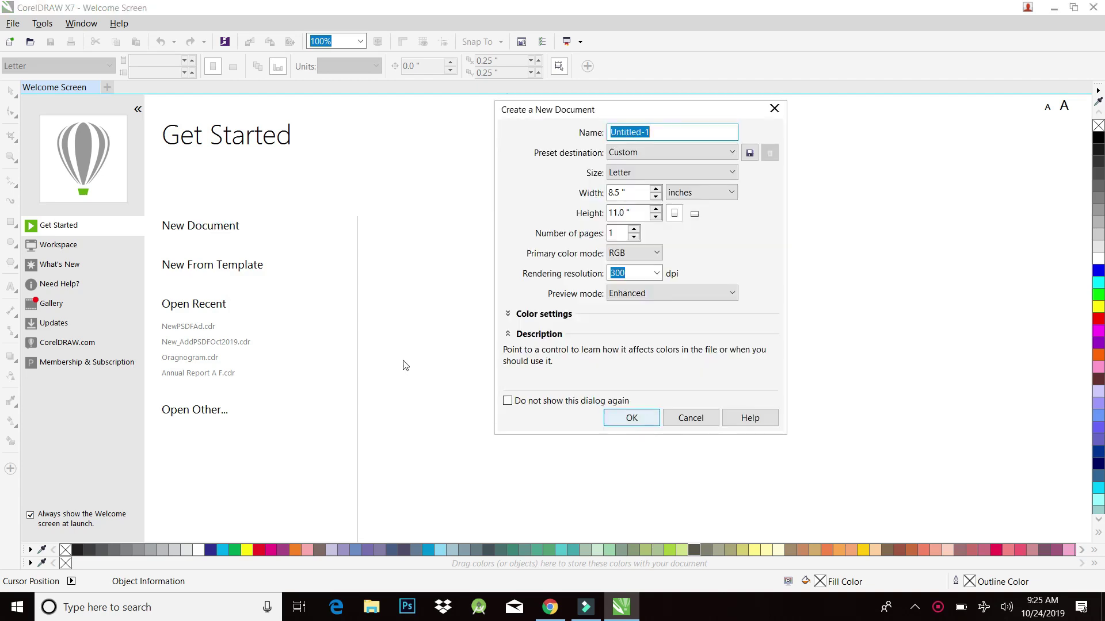
{"action": "left_click", "coordinate": [631, 418]}
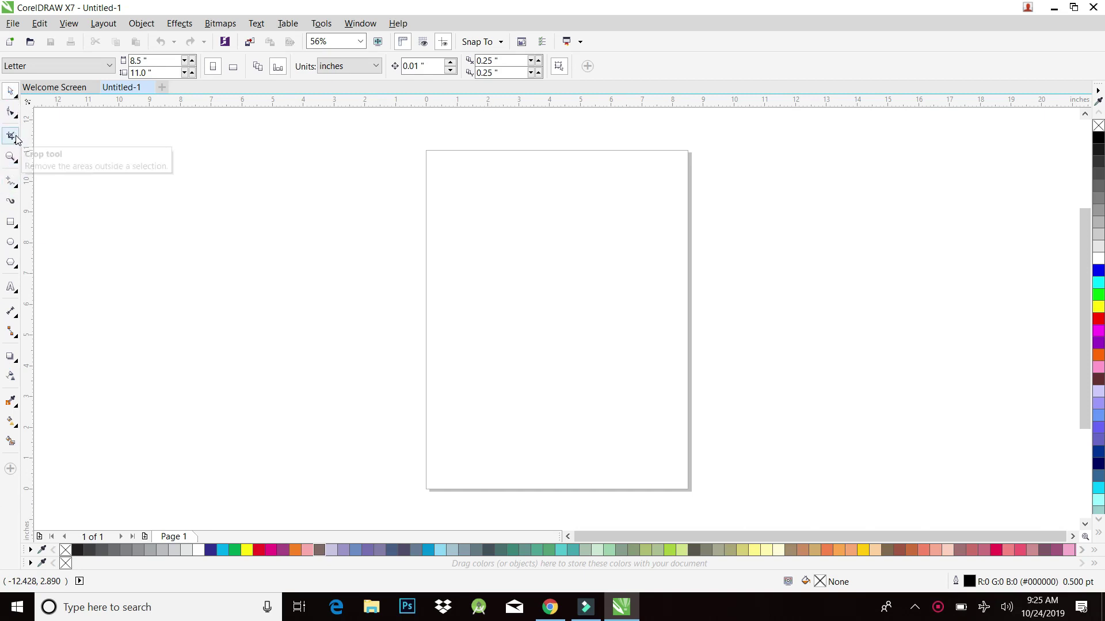
{"action": "left_click", "coordinate": [17, 116]}
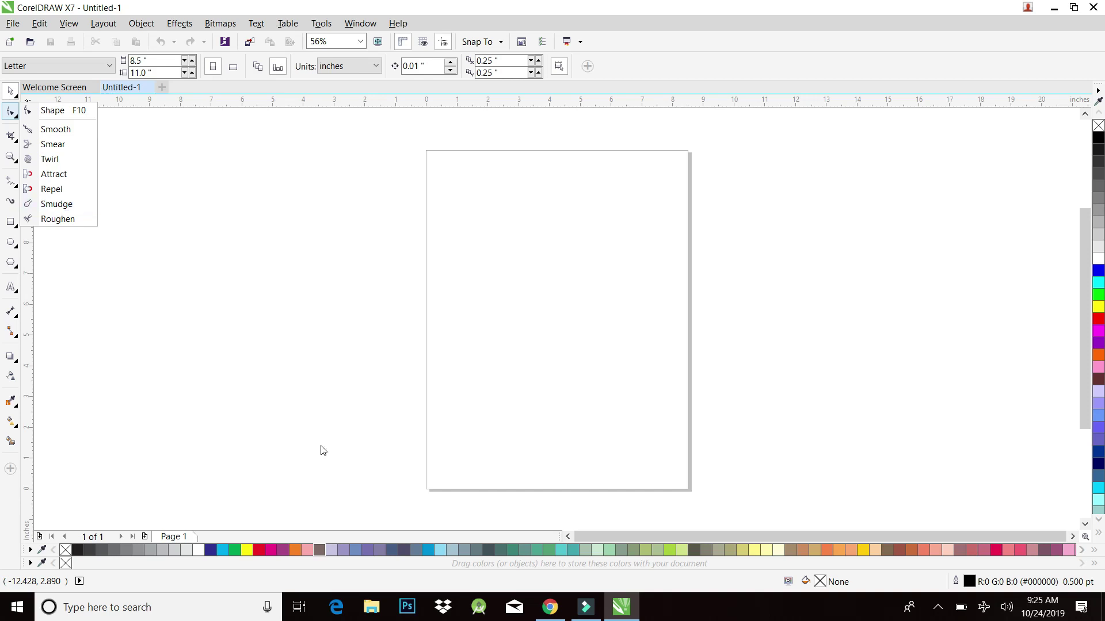
- Switch to Chrome and examine the Google image results for "tree design in coreldraw" for tree shapes
{"action": "left_click", "coordinate": [541, 611]}
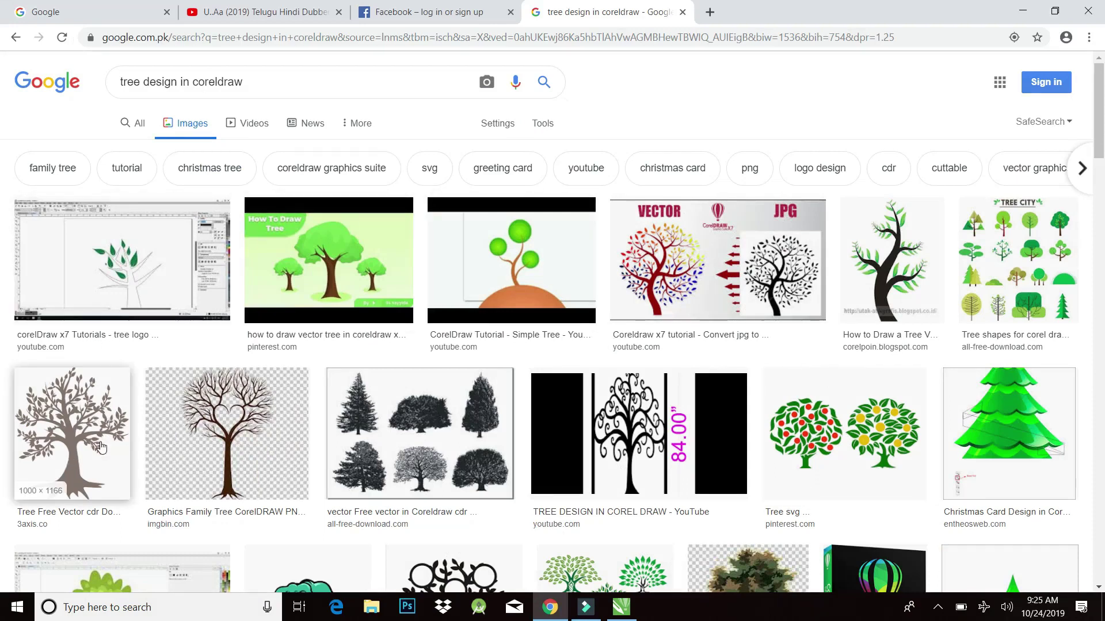
{"action": "scroll", "coordinate": [86, 333], "scroll_direction": "down", "scroll_amount": 1}
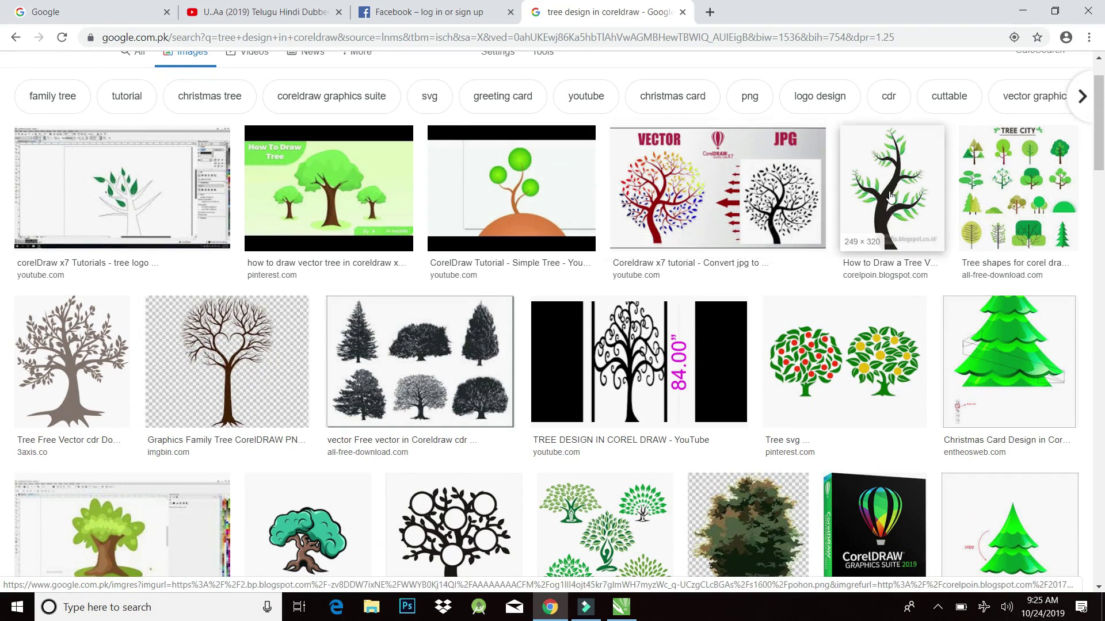
{"action": "scroll", "coordinate": [460, 472], "scroll_direction": "down", "scroll_amount": 1}
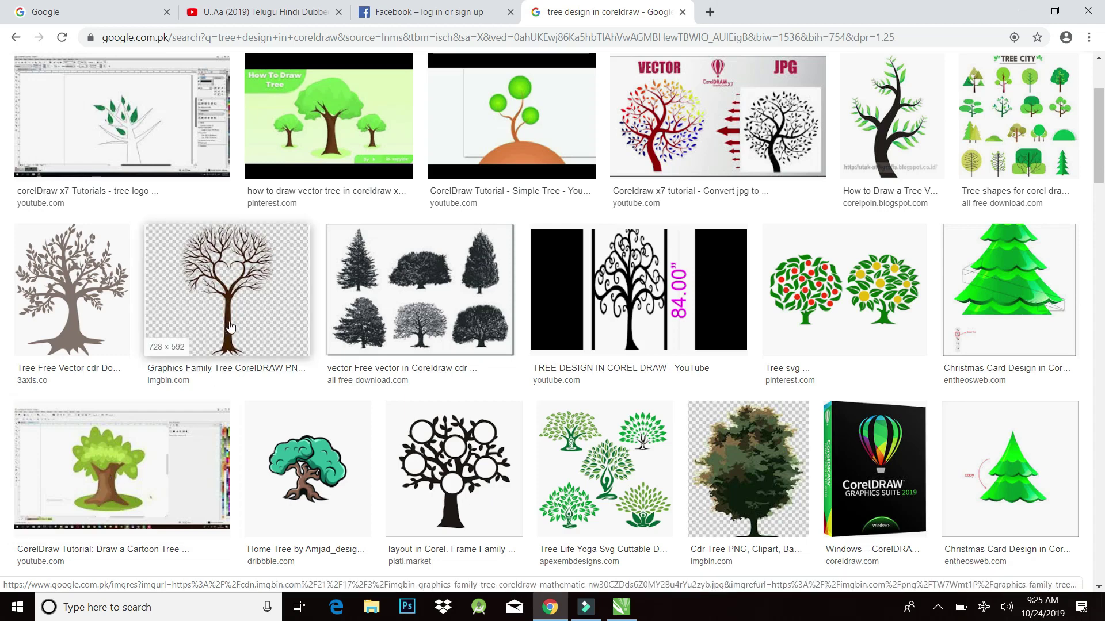
{"action": "scroll", "coordinate": [216, 291], "scroll_direction": "down", "scroll_amount": 5}
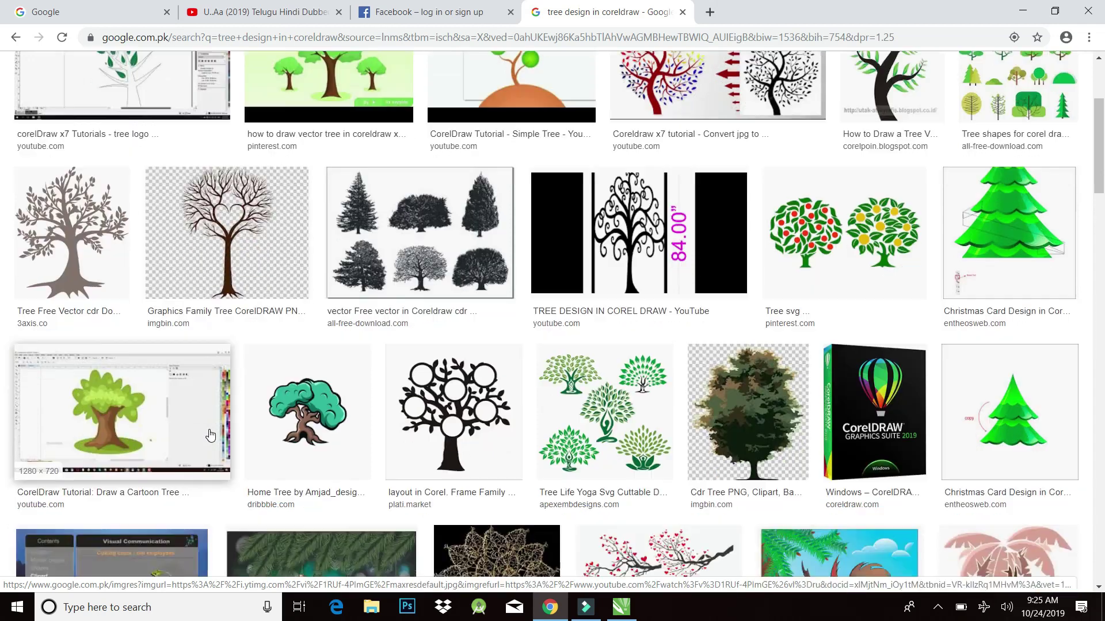
{"action": "scroll", "coordinate": [611, 416], "scroll_direction": "down", "scroll_amount": 3}
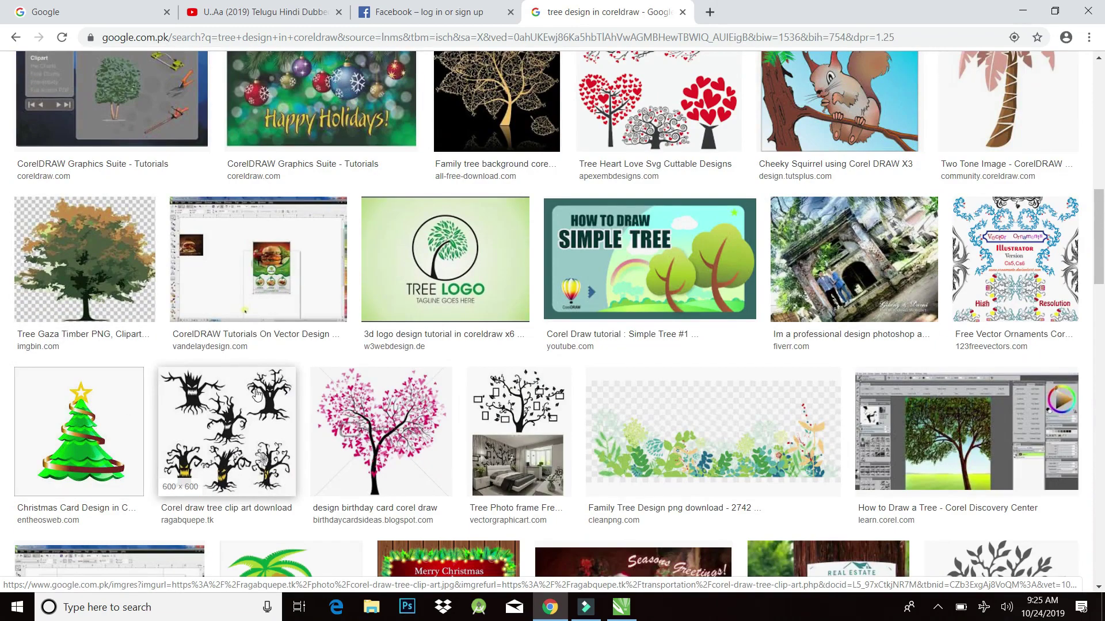
{"action": "scroll", "coordinate": [987, 326], "scroll_direction": "down", "scroll_amount": 4}
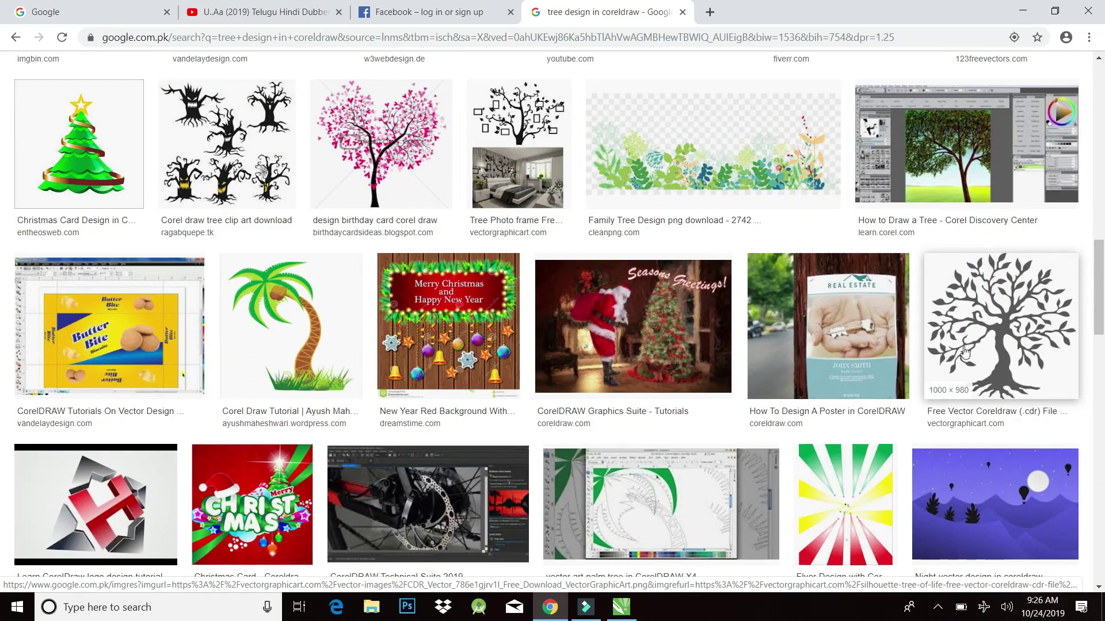
{"action": "scroll", "coordinate": [217, 345], "scroll_direction": "down", "scroll_amount": 3}
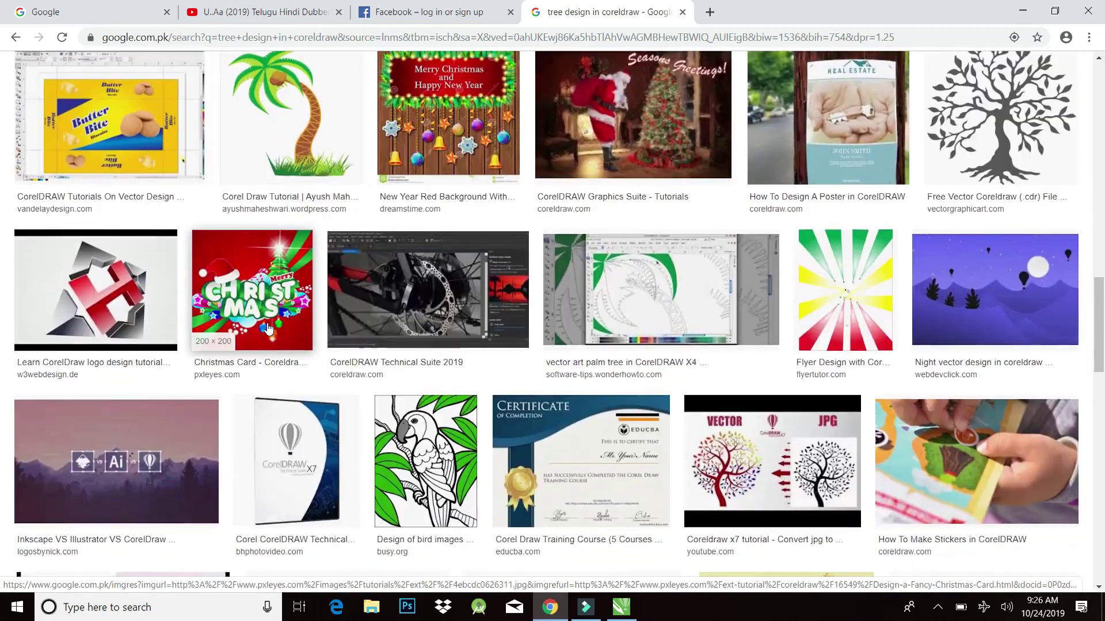
{"action": "scroll", "coordinate": [266, 328], "scroll_direction": "up", "scroll_amount": 2}
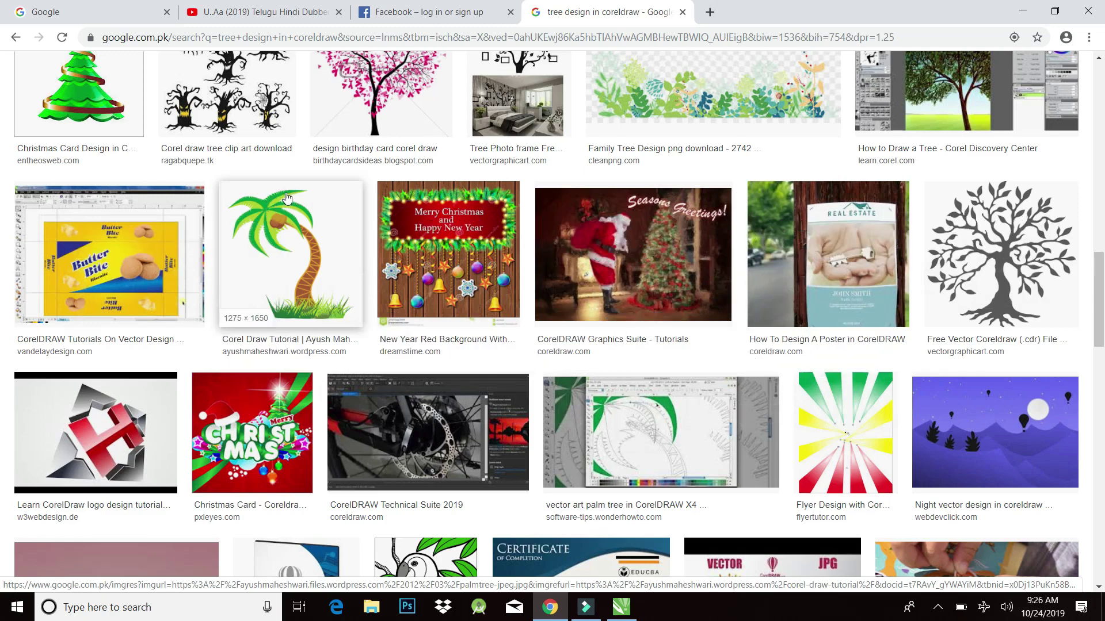
{"action": "scroll", "coordinate": [280, 227], "scroll_direction": "up", "scroll_amount": 15}
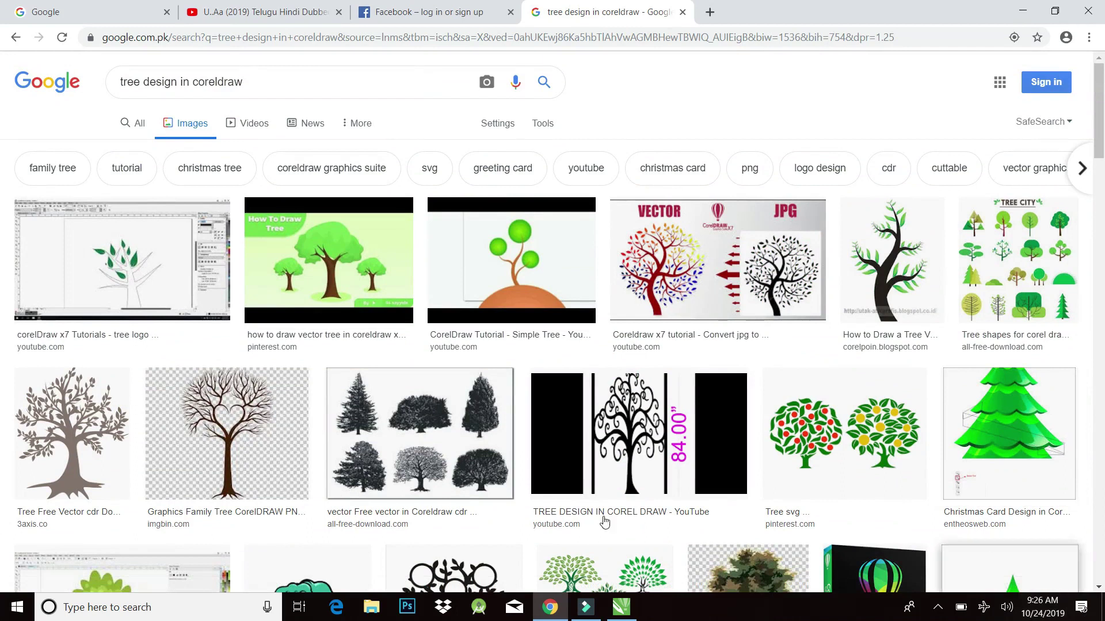
- Return to CorelDRAW and draw a tall trunk rectangle about 2.7 by 8.4 inches, centred on the page
{"action": "left_click", "coordinate": [621, 609]}
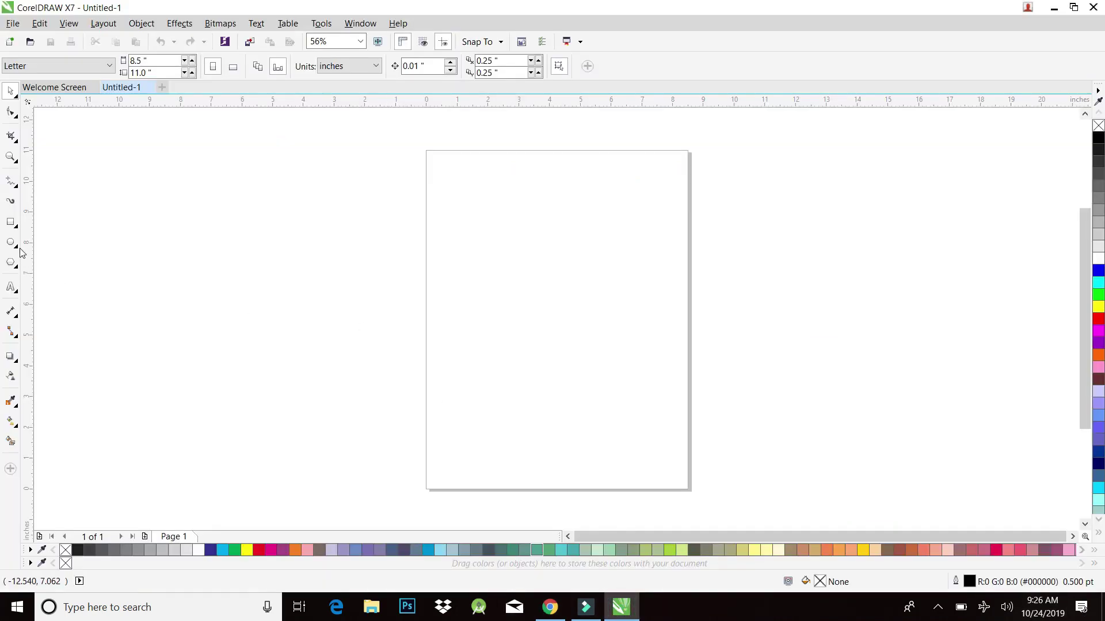
{"action": "mouse_move", "coordinate": [486, 201]}
{"action": "left_mouse_down"}
{"action": "mouse_move", "coordinate": [552, 448]}
{"action": "mouse_move", "coordinate": [569, 459]}
{"action": "left_mouse_up"}
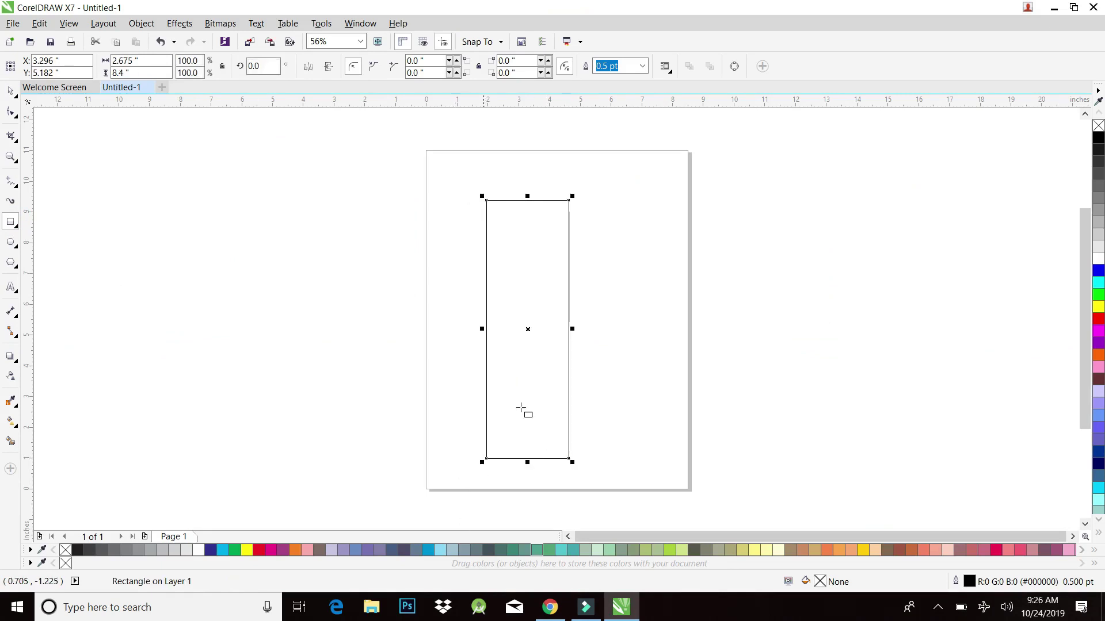
{"action": "left_click_drag", "start_coordinate": [529, 329], "coordinate": [557, 313]}
- Activate the Smudge tool and set its nib size to 0.88 inches
{"action": "left_click", "coordinate": [11, 113]}
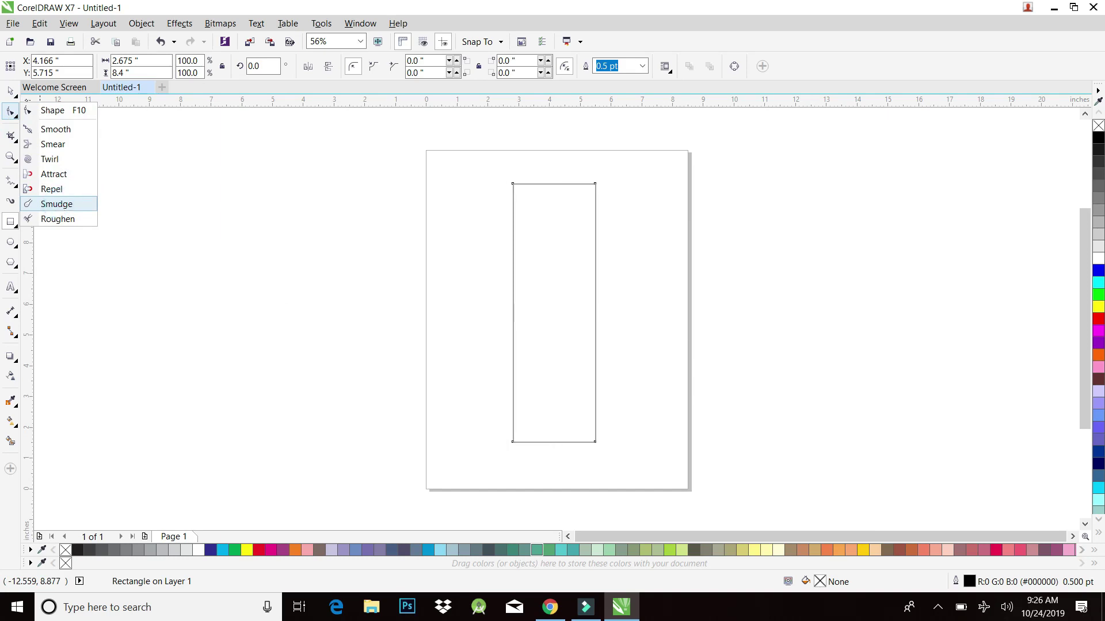
{"action": "left_click", "coordinate": [59, 205]}
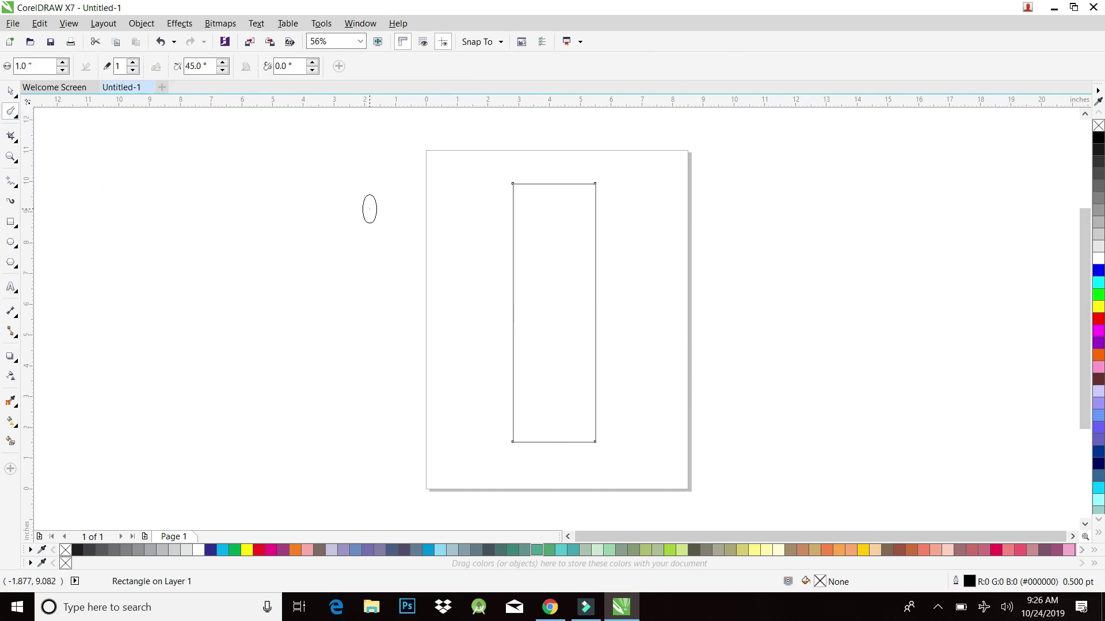
{"action": "left_click", "coordinate": [34, 70]}
{"action": "left_click", "coordinate": [64, 70]}
{"action": "left_click", "coordinate": [63, 70]}
{"action": "left_click", "coordinate": [63, 69]}
{"action": "left_click", "coordinate": [64, 70]}
{"action": "left_click", "coordinate": [62, 63]}
{"action": "left_click", "coordinate": [62, 63]}
{"action": "left_click", "coordinate": [62, 63]}
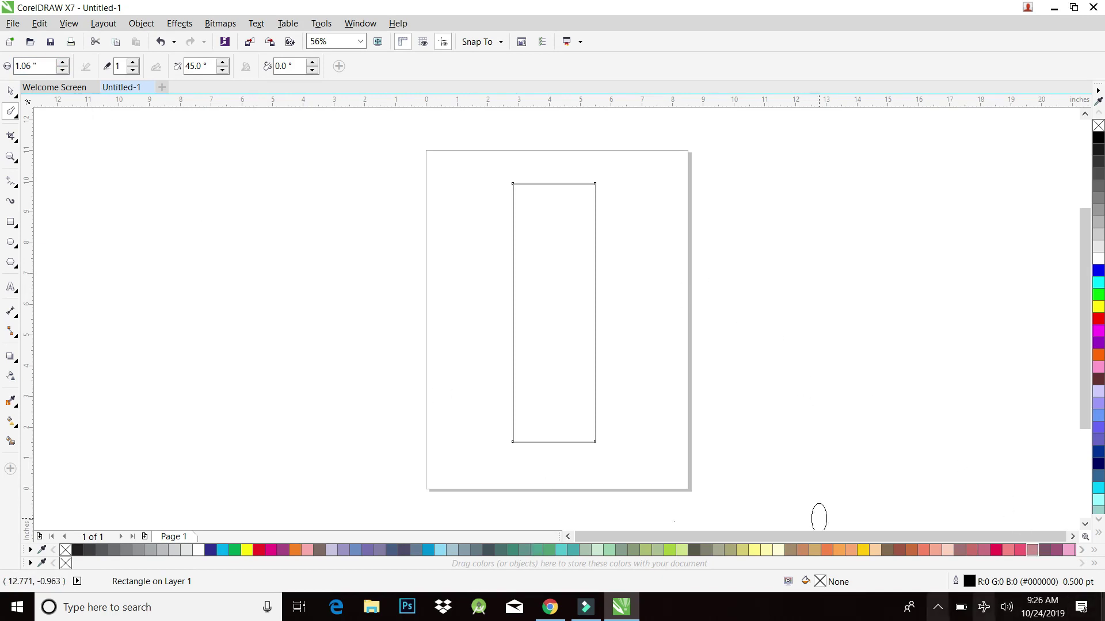
{"action": "left_click", "coordinate": [63, 71]}
{"action": "left_click", "coordinate": [63, 71]}
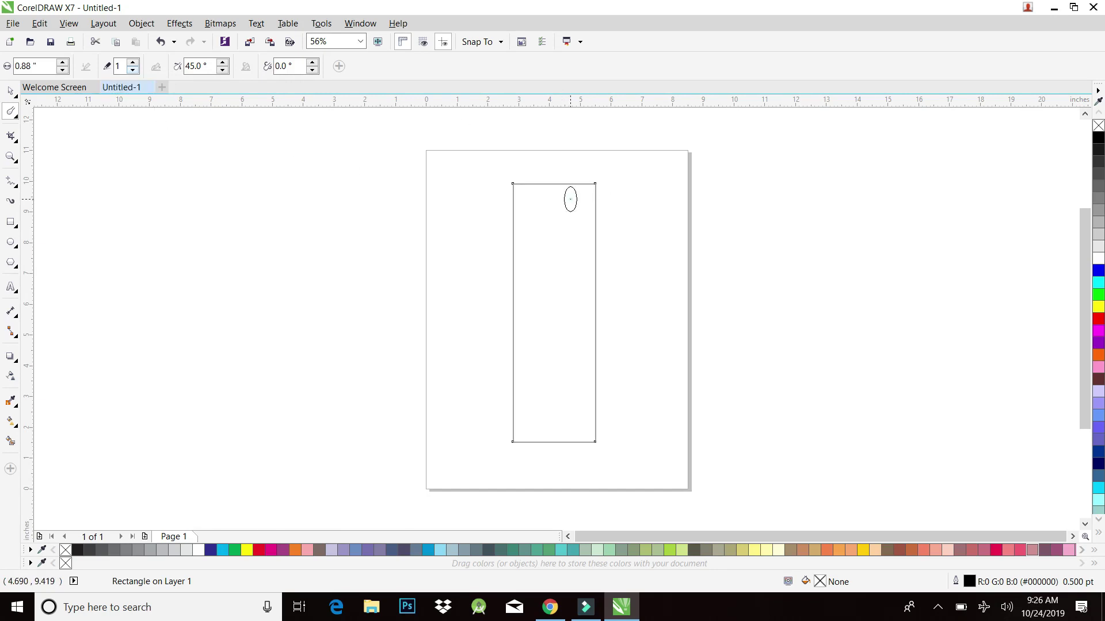
- Smudge two long wavy branches out of the trunk's upper right and one rising upward beside them
{"action": "mouse_move", "coordinate": [571, 190]}
{"action": "left_mouse_down"}
{"action": "mouse_move", "coordinate": [606, 146]}
{"action": "mouse_move", "coordinate": [680, 128]}
{"action": "left_mouse_up"}
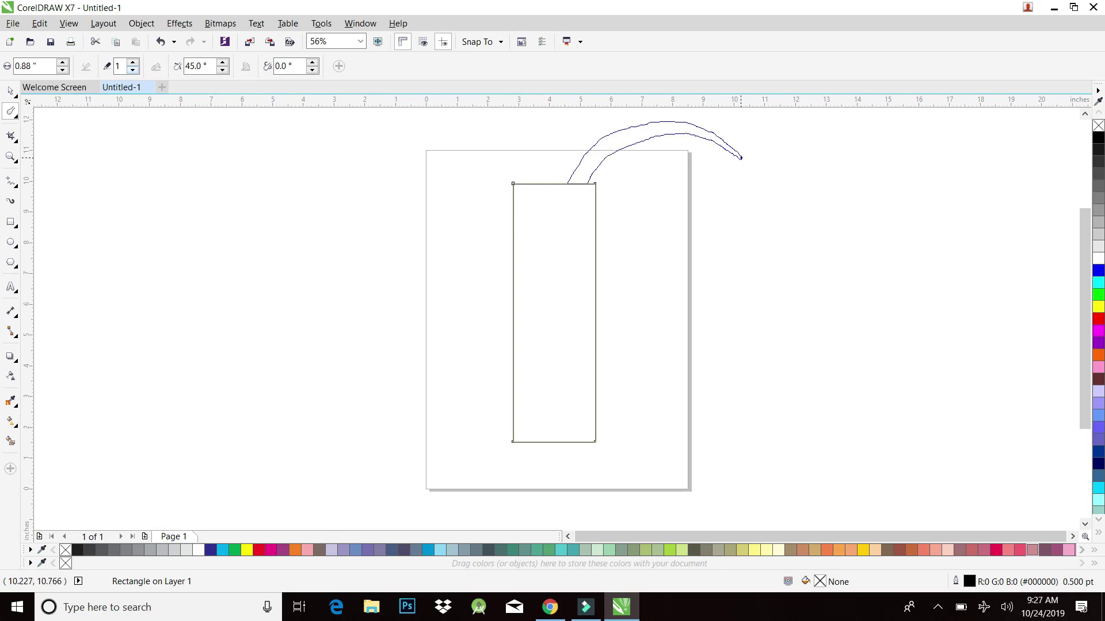
{"action": "left_click_drag", "start_coordinate": [768, 167], "coordinate": [769, 167]}
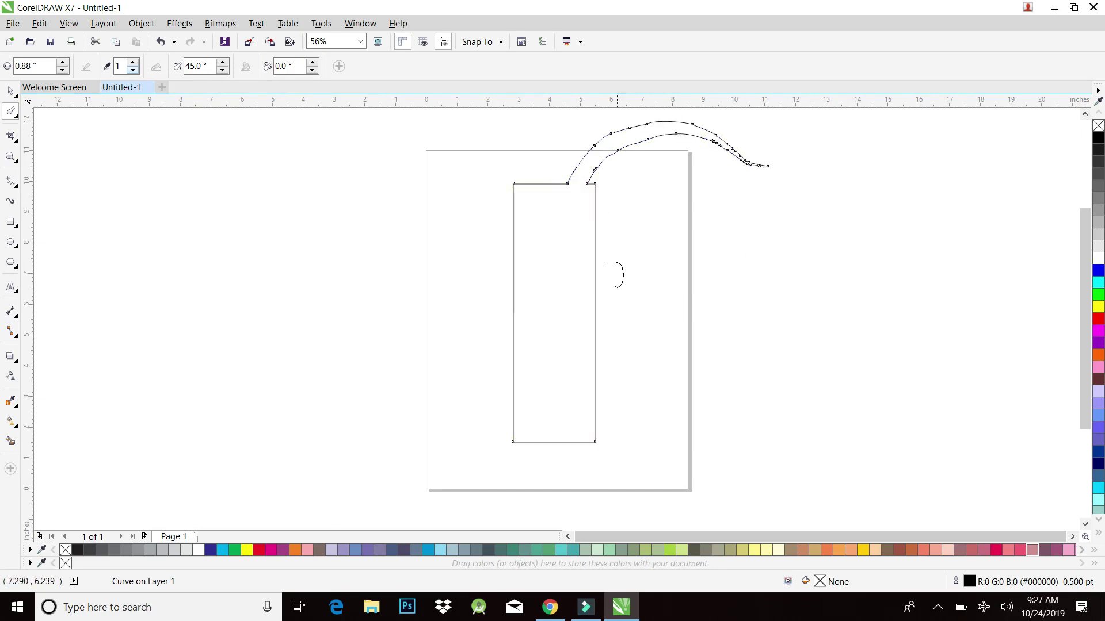
{"action": "mouse_move", "coordinate": [583, 217]}
{"action": "left_mouse_down"}
{"action": "mouse_move", "coordinate": [647, 165]}
{"action": "mouse_move", "coordinate": [735, 183]}
{"action": "mouse_move", "coordinate": [790, 170]}
{"action": "left_mouse_up"}
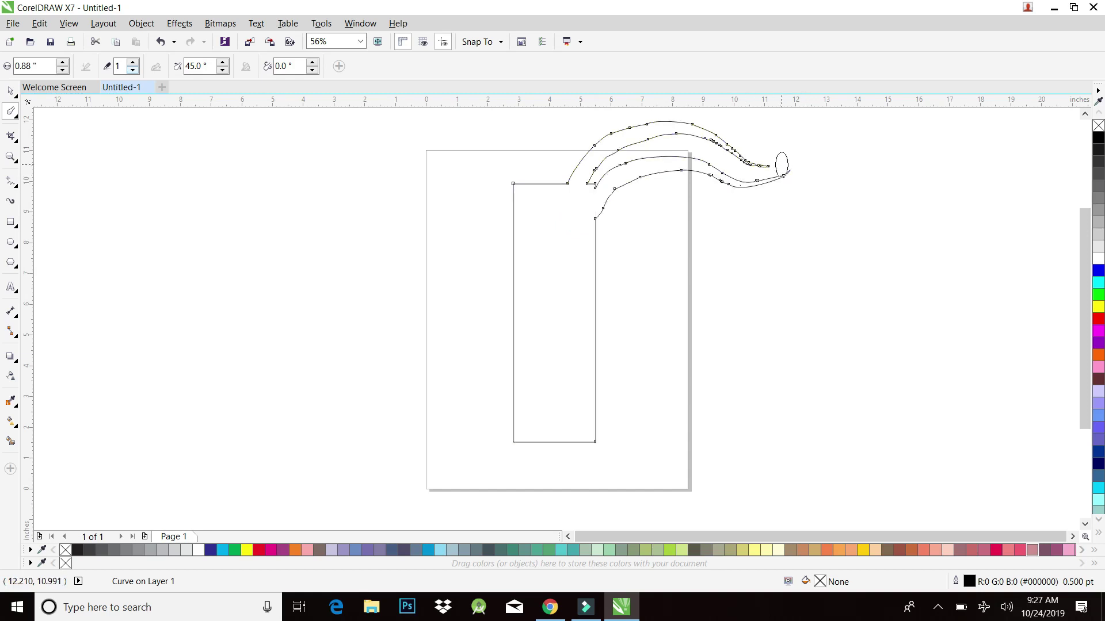
{"action": "mouse_move", "coordinate": [581, 209]}
{"action": "left_mouse_down"}
{"action": "mouse_move", "coordinate": [605, 178]}
{"action": "mouse_move", "coordinate": [608, 138]}
{"action": "left_mouse_up"}
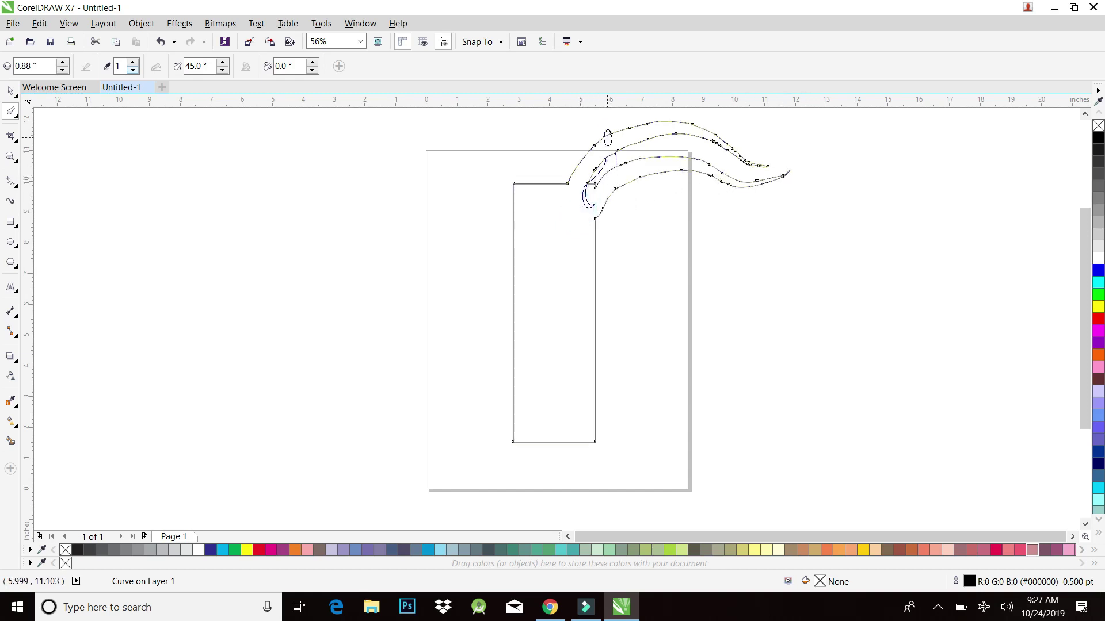
{"action": "left_click_drag", "start_coordinate": [608, 69], "coordinate": [584, 113]}
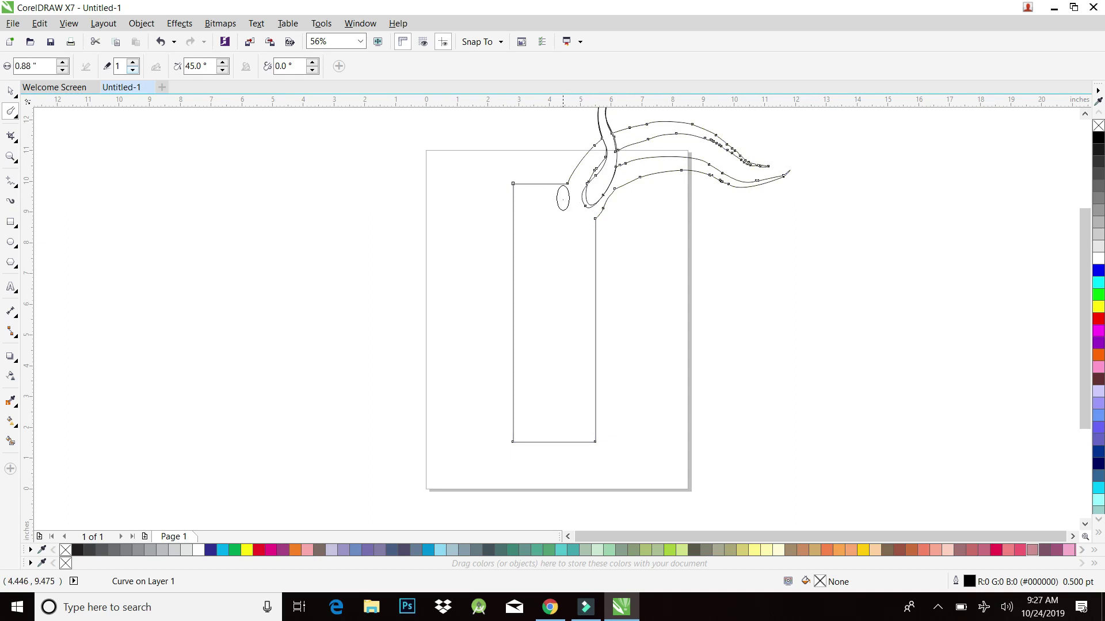
- Smudge three wavy branches out of the trunk's upper left and another rising from its top edge
{"action": "mouse_move", "coordinate": [567, 202]}
{"action": "left_mouse_down"}
{"action": "mouse_move", "coordinate": [522, 131]}
{"action": "mouse_move", "coordinate": [412, 109]}
{"action": "left_mouse_up"}
{"action": "mouse_move", "coordinate": [547, 214]}
{"action": "left_mouse_down"}
{"action": "mouse_move", "coordinate": [514, 171]}
{"action": "mouse_move", "coordinate": [464, 154]}
{"action": "left_mouse_up"}
{"action": "left_click_drag", "start_coordinate": [328, 188], "coordinate": [331, 190]}
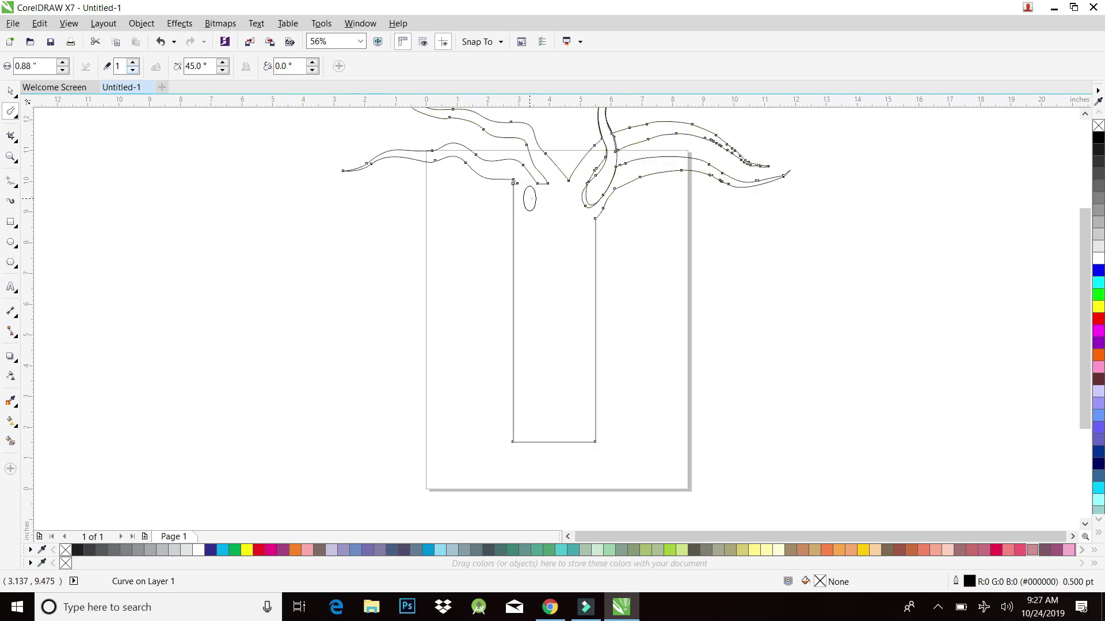
{"action": "mouse_move", "coordinate": [540, 205]}
{"action": "left_mouse_down"}
{"action": "mouse_move", "coordinate": [368, 203]}
{"action": "mouse_move", "coordinate": [321, 233]}
{"action": "left_mouse_up"}
{"action": "mouse_move", "coordinate": [544, 204]}
{"action": "left_mouse_down"}
{"action": "mouse_move", "coordinate": [537, 168]}
{"action": "mouse_move", "coordinate": [552, 148]}
{"action": "left_mouse_up"}
{"action": "left_click_drag", "start_coordinate": [624, 35], "coordinate": [625, 35]}
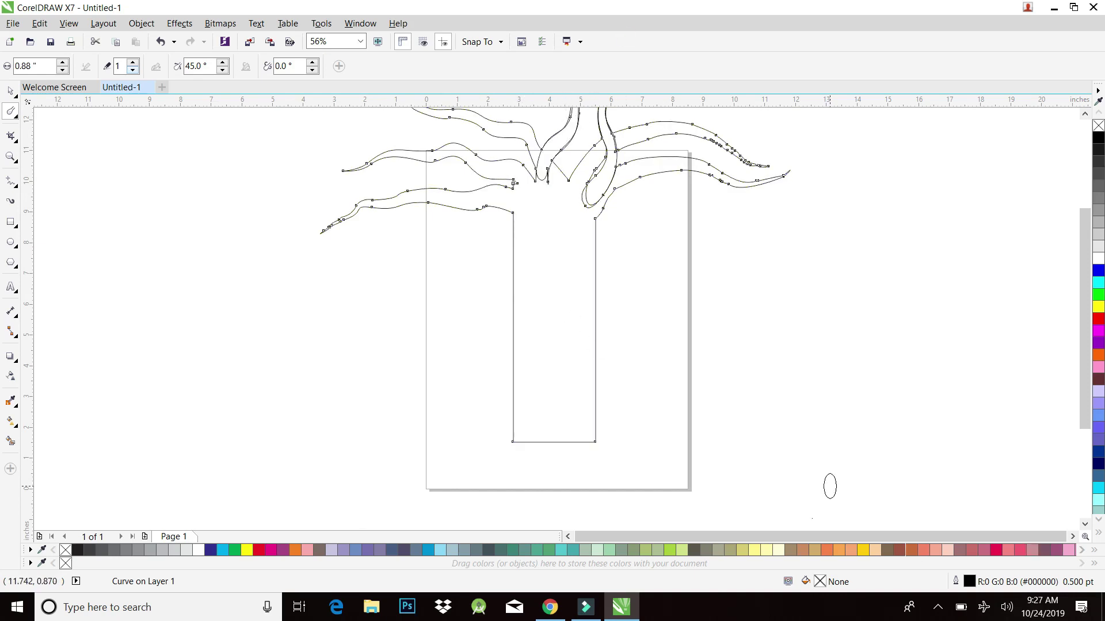
- Set the smudge dryout to 2 and tilt to 47°, and pull smaller twigs out of the left branches
{"action": "scroll", "coordinate": [207, 65], "scroll_direction": "up", "scroll_amount": 2}
{"action": "left_click", "coordinate": [132, 63]}
{"action": "left_click", "coordinate": [572, 228]}
{"action": "left_click_drag", "start_coordinate": [510, 160], "coordinate": [405, 121]}
{"action": "left_click_drag", "start_coordinate": [455, 202], "coordinate": [366, 252]}
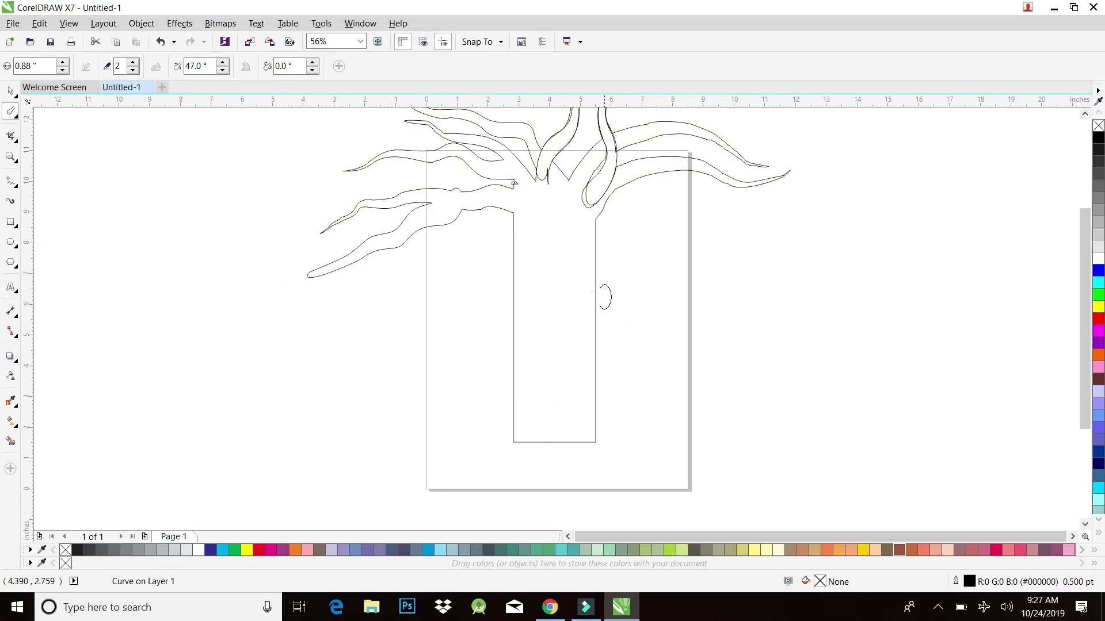
{"action": "mouse_move", "coordinate": [437, 223]}
{"action": "left_mouse_down"}
{"action": "mouse_move", "coordinate": [428, 266]}
{"action": "mouse_move", "coordinate": [391, 284]}
{"action": "mouse_move", "coordinate": [368, 315]}
{"action": "left_mouse_up"}
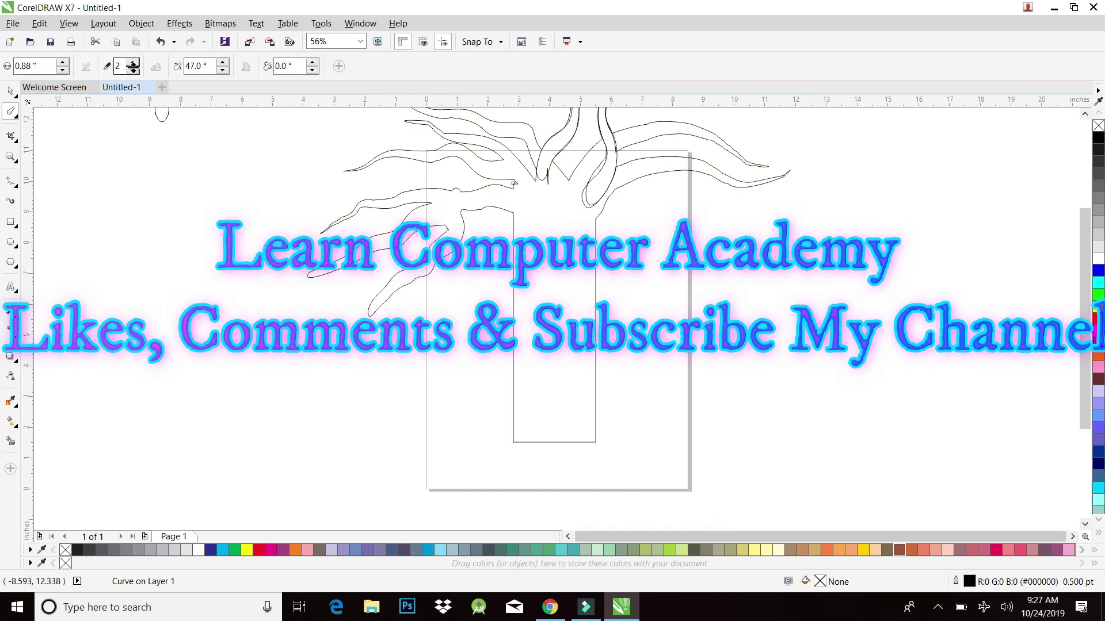
- Set the smudge dryout to 1 and add another left twig, a lower right branch and two lower left branches
{"action": "left_click", "coordinate": [133, 69]}
{"action": "left_click_drag", "start_coordinate": [430, 194], "coordinate": [280, 174]}
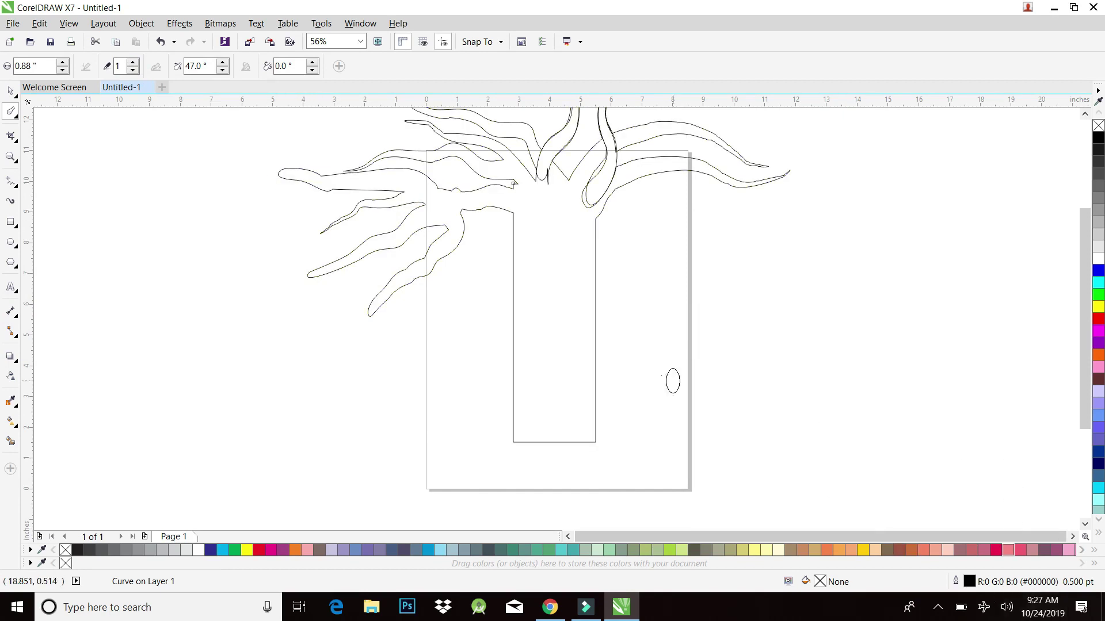
{"action": "mouse_move", "coordinate": [575, 303]}
{"action": "left_mouse_down"}
{"action": "mouse_move", "coordinate": [609, 219]}
{"action": "mouse_move", "coordinate": [645, 234]}
{"action": "mouse_move", "coordinate": [660, 218]}
{"action": "mouse_move", "coordinate": [705, 222]}
{"action": "left_mouse_up"}
{"action": "mouse_move", "coordinate": [538, 261]}
{"action": "left_mouse_down"}
{"action": "mouse_move", "coordinate": [501, 230]}
{"action": "mouse_move", "coordinate": [448, 211]}
{"action": "left_mouse_up"}
{"action": "left_click_drag", "start_coordinate": [357, 163], "coordinate": [354, 154]}
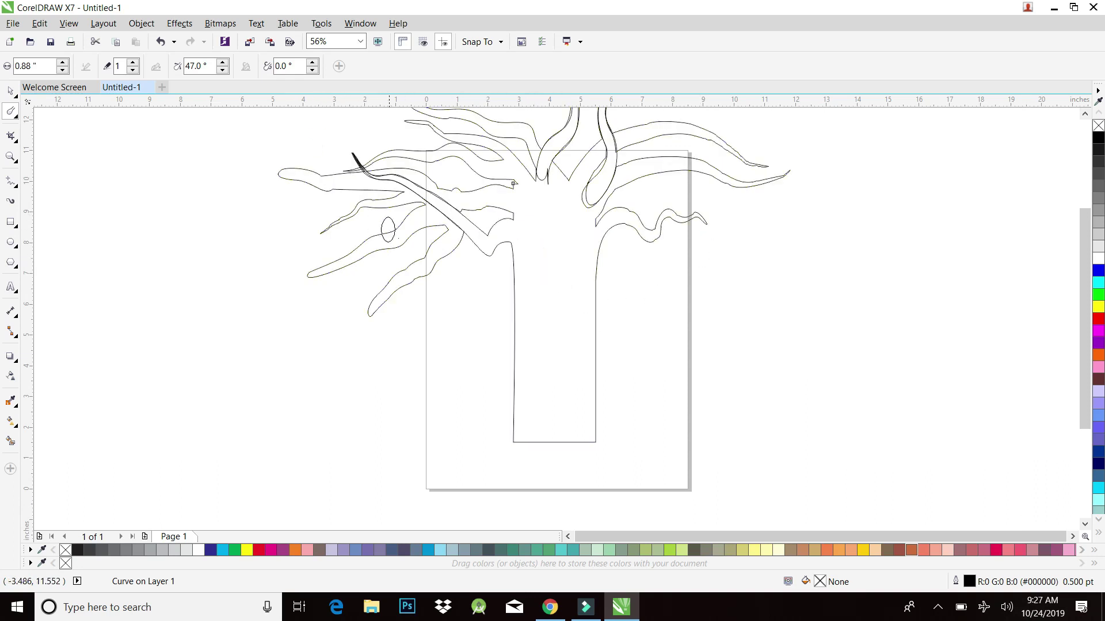
{"action": "mouse_move", "coordinate": [530, 271]}
{"action": "left_mouse_down"}
{"action": "mouse_move", "coordinate": [510, 280]}
{"action": "mouse_move", "coordinate": [467, 265]}
{"action": "left_mouse_up"}
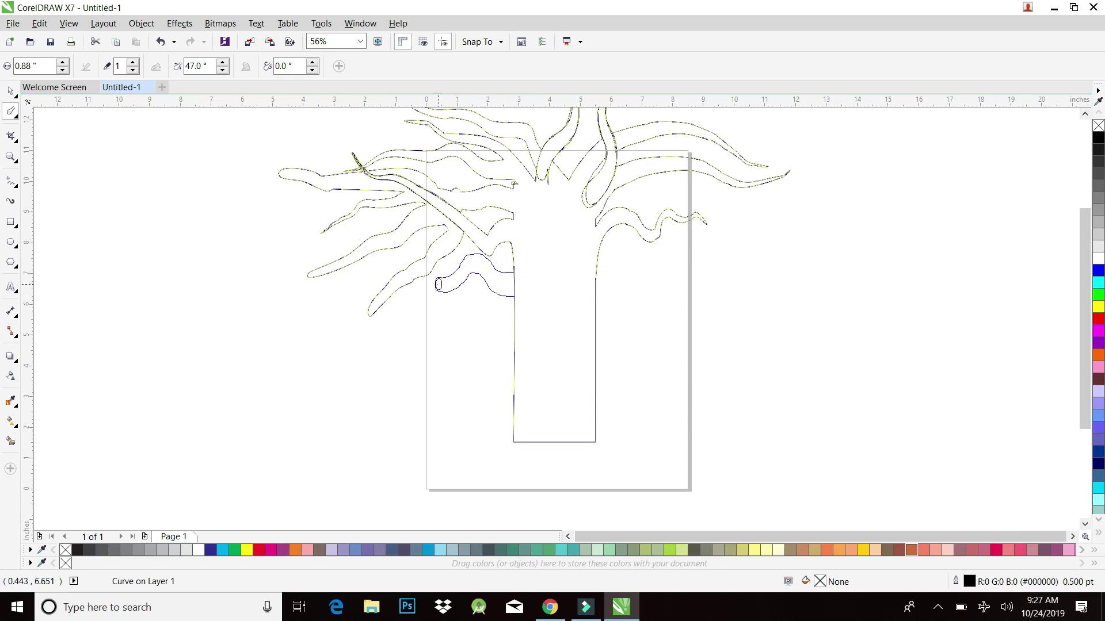
{"action": "left_click_drag", "start_coordinate": [377, 270], "coordinate": [345, 296]}
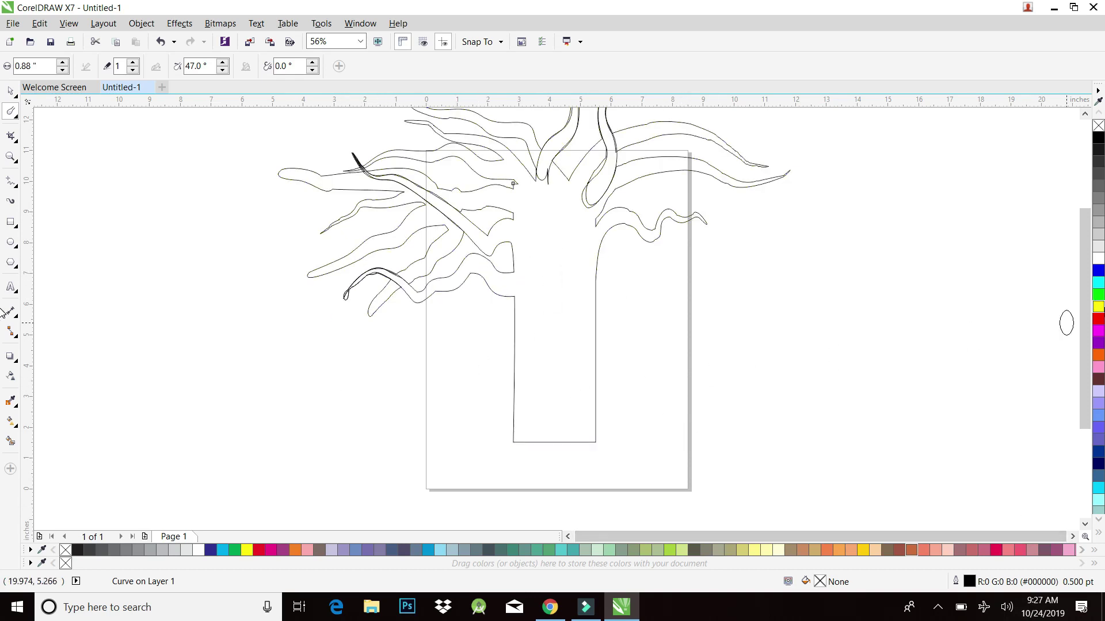
- Smudge several forked, crossing roots downward and outward from the trunk's bottom edge
{"action": "scroll", "coordinate": [1075, 312], "scroll_direction": "down", "scroll_amount": 3}
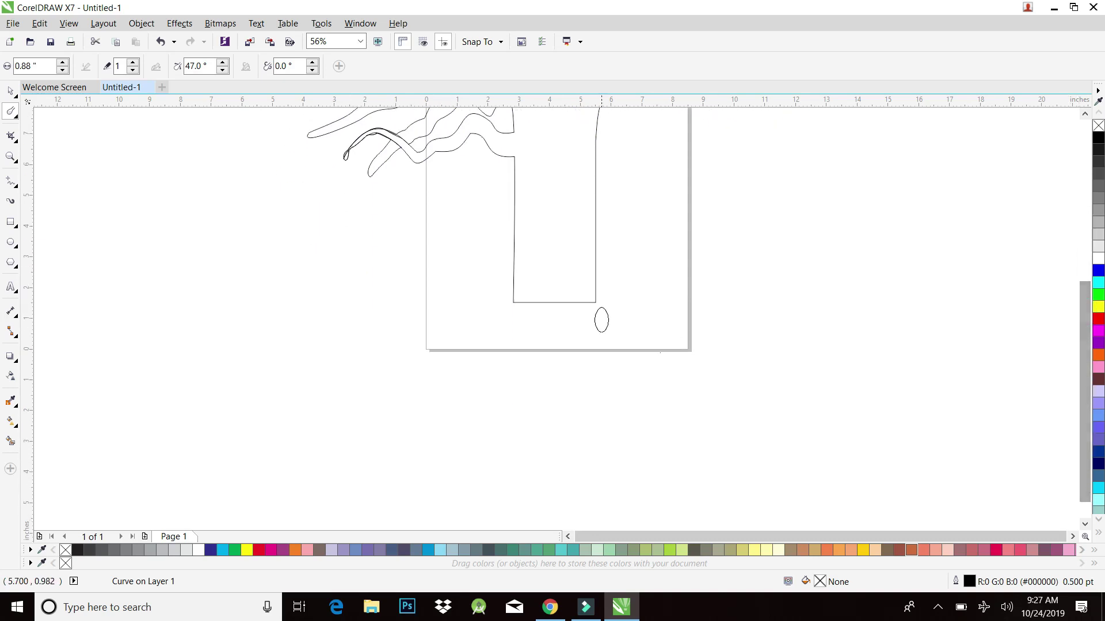
{"action": "mouse_move", "coordinate": [534, 289]}
{"action": "left_mouse_down"}
{"action": "mouse_move", "coordinate": [512, 331]}
{"action": "mouse_move", "coordinate": [463, 375]}
{"action": "left_mouse_up"}
{"action": "mouse_move", "coordinate": [404, 423]}
{"action": "left_mouse_down"}
{"action": "mouse_move", "coordinate": [504, 349]}
{"action": "mouse_move", "coordinate": [486, 417]}
{"action": "mouse_move", "coordinate": [496, 458]}
{"action": "left_mouse_up"}
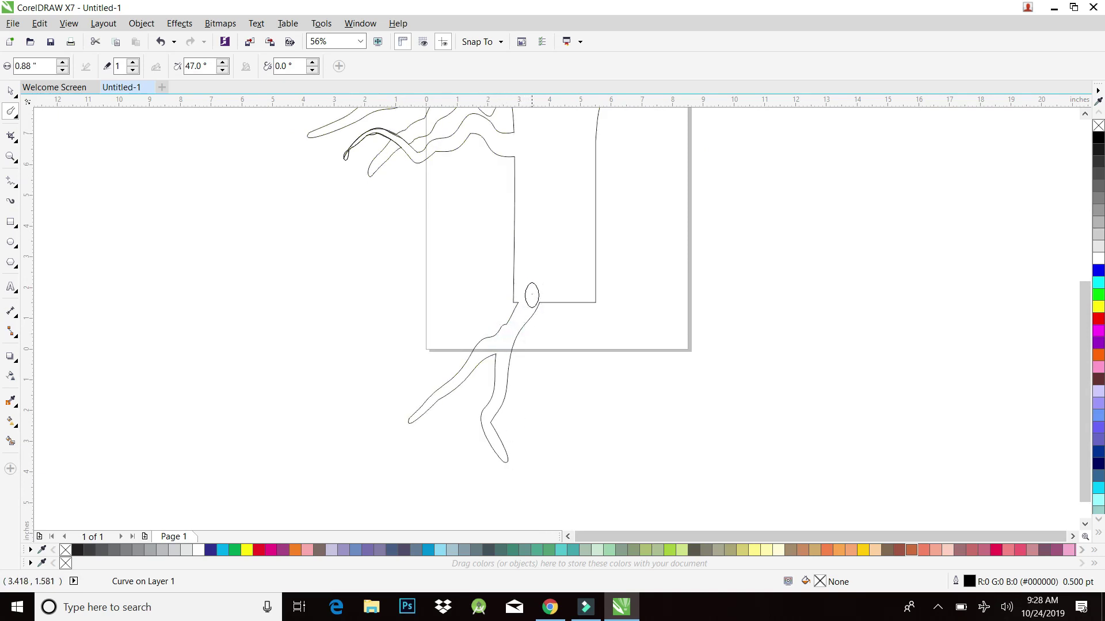
{"action": "left_click_drag", "start_coordinate": [538, 305], "coordinate": [562, 448]}
{"action": "left_click_drag", "start_coordinate": [521, 316], "coordinate": [610, 412]}
{"action": "left_click_drag", "start_coordinate": [537, 297], "coordinate": [661, 414]}
{"action": "mouse_move", "coordinate": [582, 291]}
{"action": "left_mouse_down"}
{"action": "mouse_move", "coordinate": [591, 319]}
{"action": "mouse_move", "coordinate": [617, 324]}
{"action": "mouse_move", "coordinate": [588, 380]}
{"action": "mouse_move", "coordinate": [588, 460]}
{"action": "left_mouse_up"}
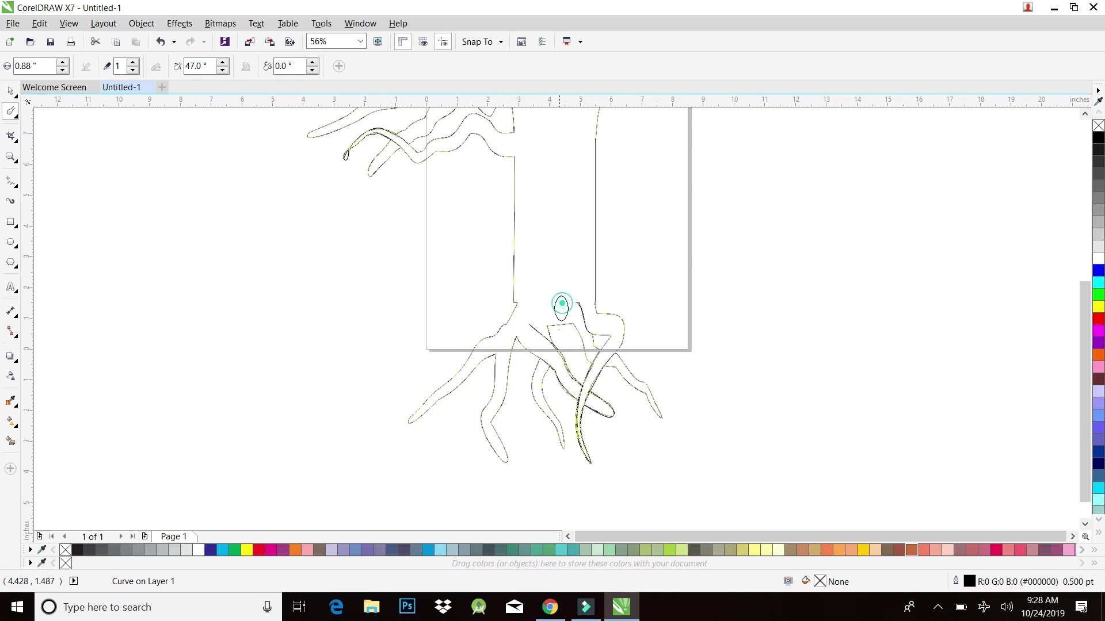
- Smudge four more wavy roots downward and to the right from the right half of the trunk's base
{"action": "left_click_drag", "start_coordinate": [582, 305], "coordinate": [631, 469]}
{"action": "left_click_drag", "start_coordinate": [579, 294], "coordinate": [684, 348]}
{"action": "mouse_move", "coordinate": [611, 340]}
{"action": "left_mouse_down"}
{"action": "mouse_move", "coordinate": [660, 420]}
{"action": "mouse_move", "coordinate": [696, 425]}
{"action": "left_mouse_up"}
{"action": "left_click_drag", "start_coordinate": [596, 374], "coordinate": [662, 450]}
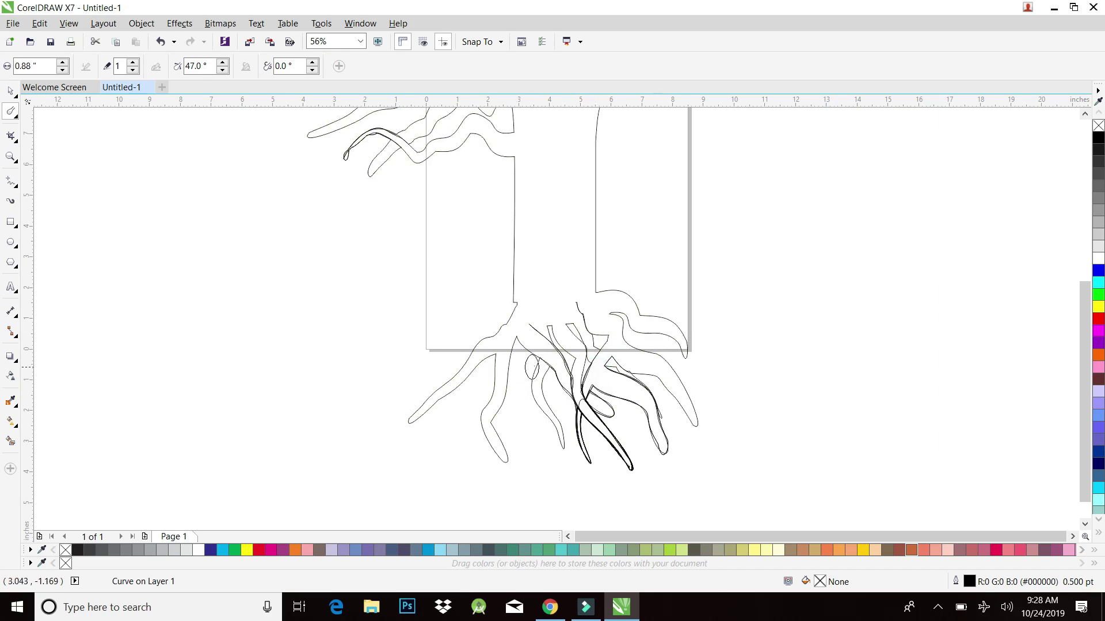
- Smudge three long, curved roots outward to the lower left from the left half of the trunk's base
{"action": "left_click_drag", "start_coordinate": [535, 357], "coordinate": [416, 440]}
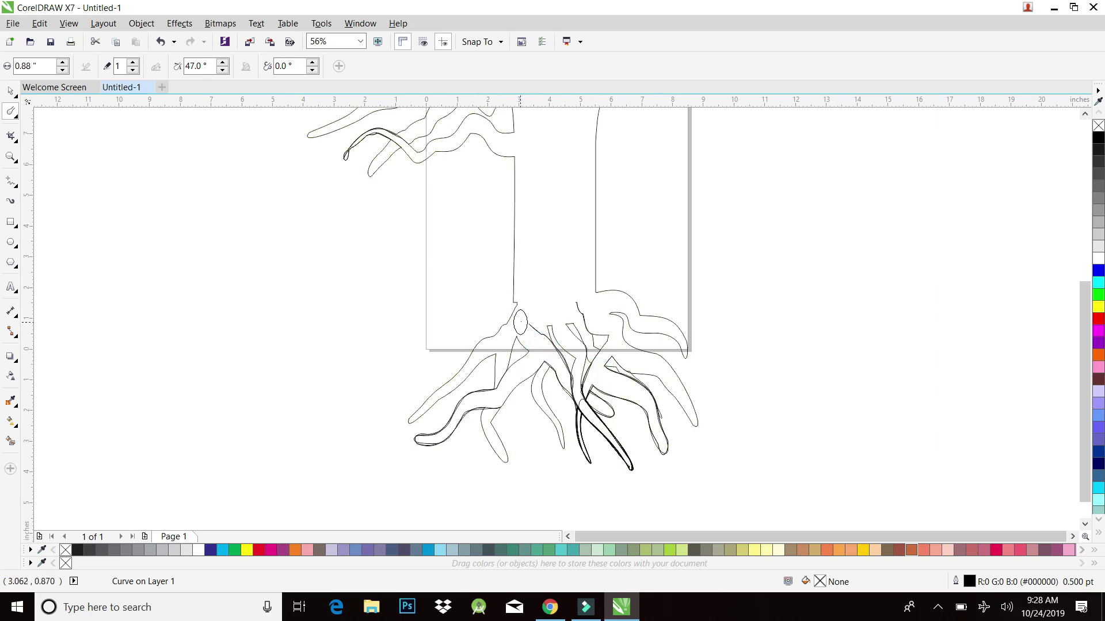
{"action": "mouse_move", "coordinate": [521, 316]}
{"action": "left_mouse_down"}
{"action": "mouse_move", "coordinate": [451, 323]}
{"action": "mouse_move", "coordinate": [431, 337]}
{"action": "left_mouse_up"}
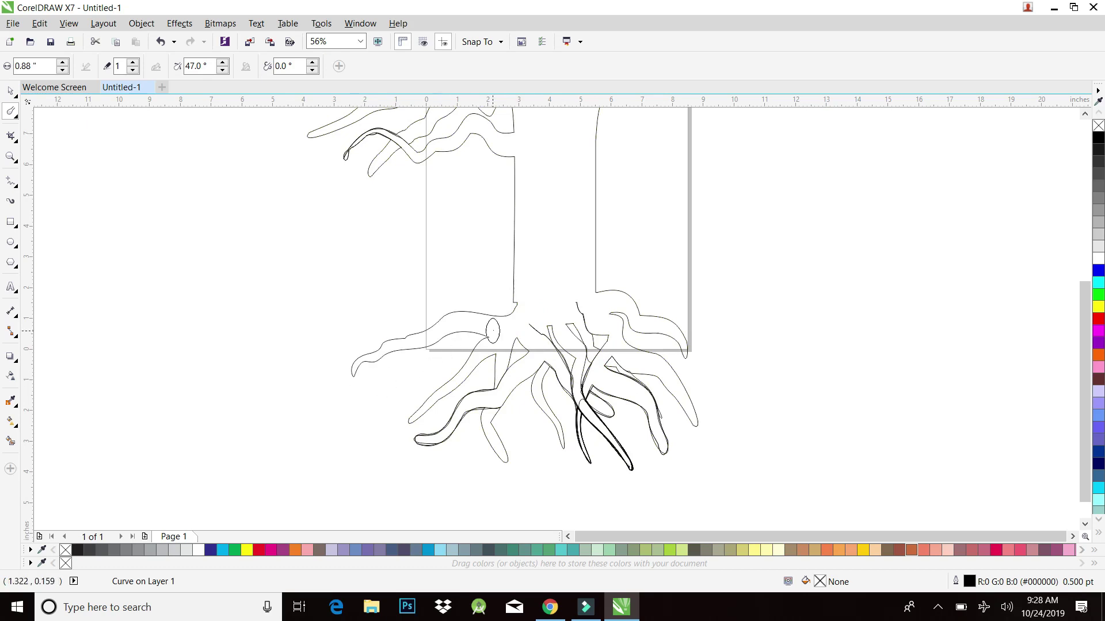
{"action": "mouse_move", "coordinate": [523, 313]}
{"action": "left_mouse_down"}
{"action": "mouse_move", "coordinate": [422, 326]}
{"action": "mouse_move", "coordinate": [409, 403]}
{"action": "mouse_move", "coordinate": [332, 429]}
{"action": "left_mouse_up"}
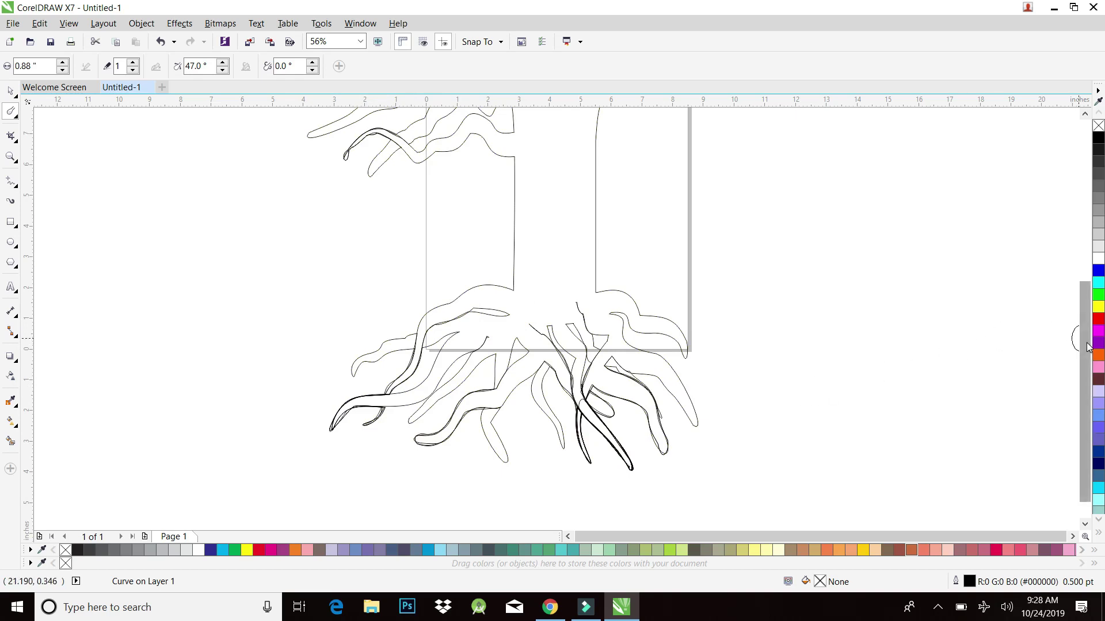
- Use the Shape tool to bend the trunk's left edge inward between the lowest left branch and the roots
{"action": "left_click_drag", "start_coordinate": [1087, 347], "coordinate": [1088, 278]}
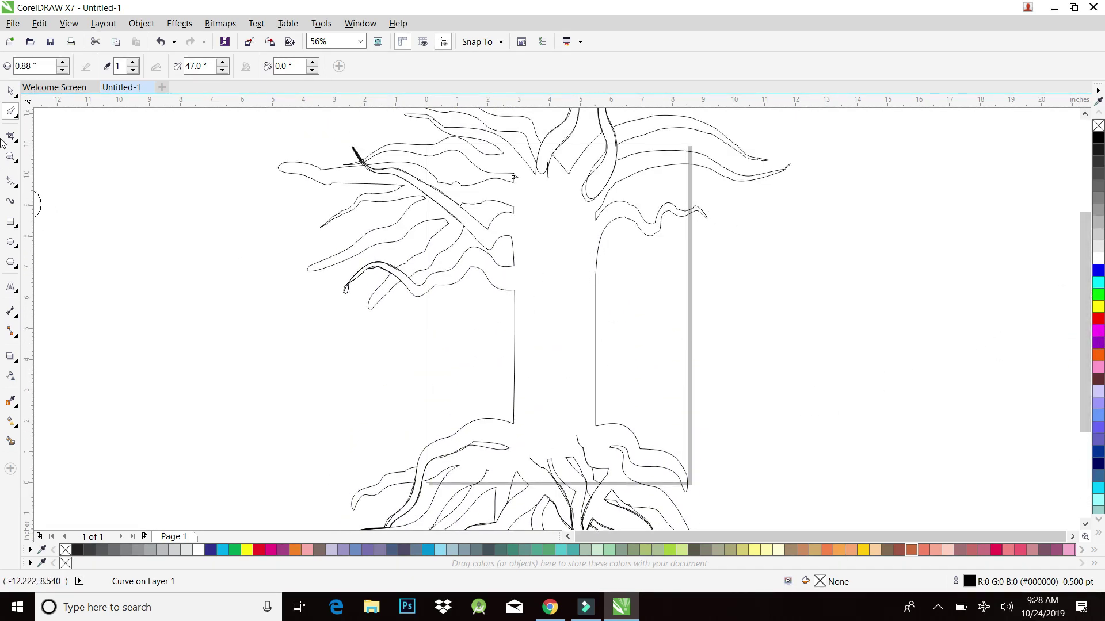
{"action": "left_click", "coordinate": [10, 92]}
{"action": "left_click", "coordinate": [517, 313]}
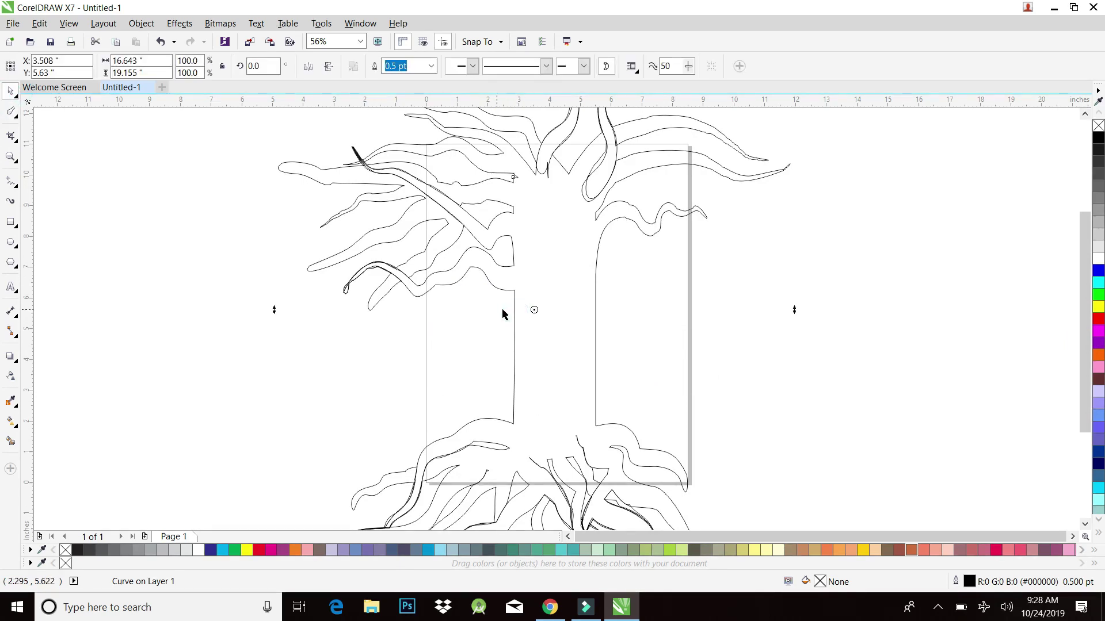
{"action": "left_click", "coordinate": [15, 118]}
{"action": "left_click", "coordinate": [34, 111]}
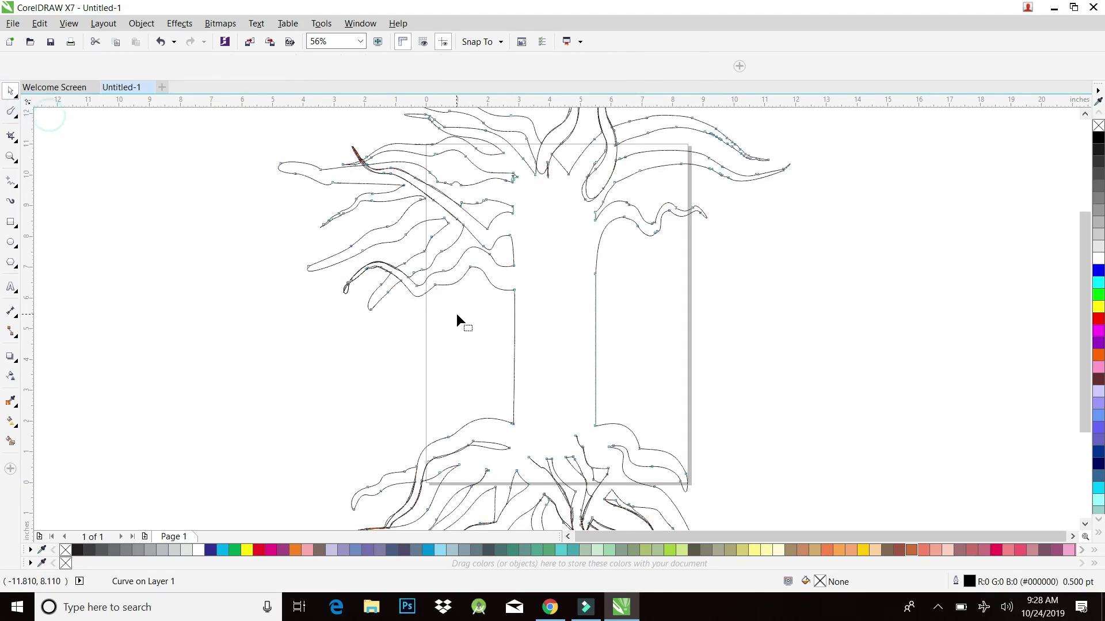
{"action": "left_click", "coordinate": [515, 292]}
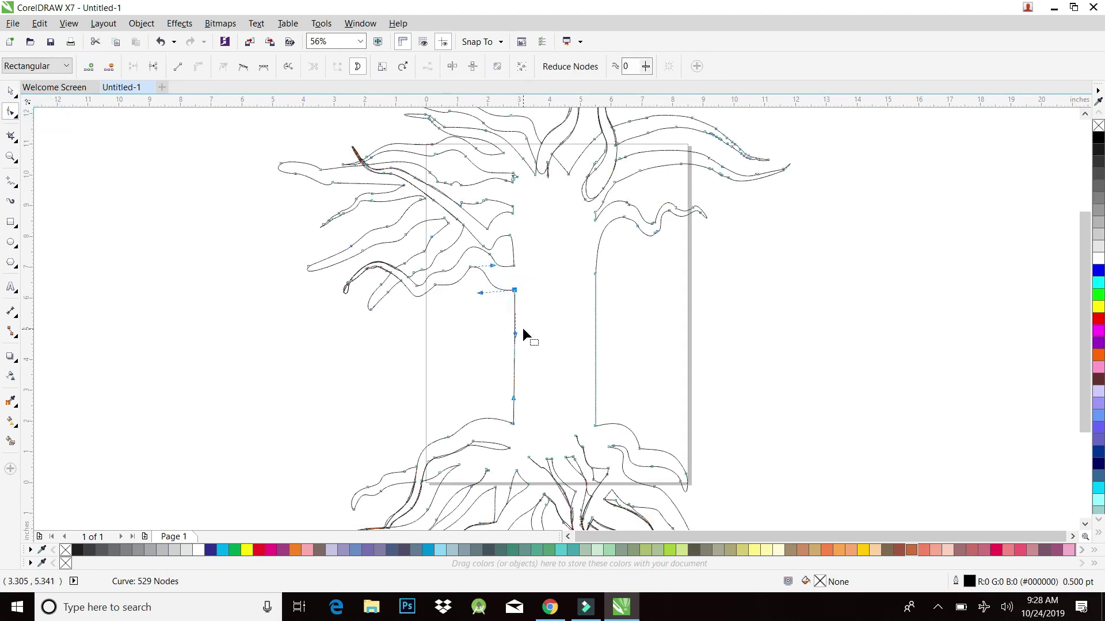
{"action": "left_click_drag", "start_coordinate": [515, 333], "coordinate": [519, 412]}
- Convert the trunk's straight right edge to a curve and bow it outward
{"action": "left_click", "coordinate": [596, 427]}
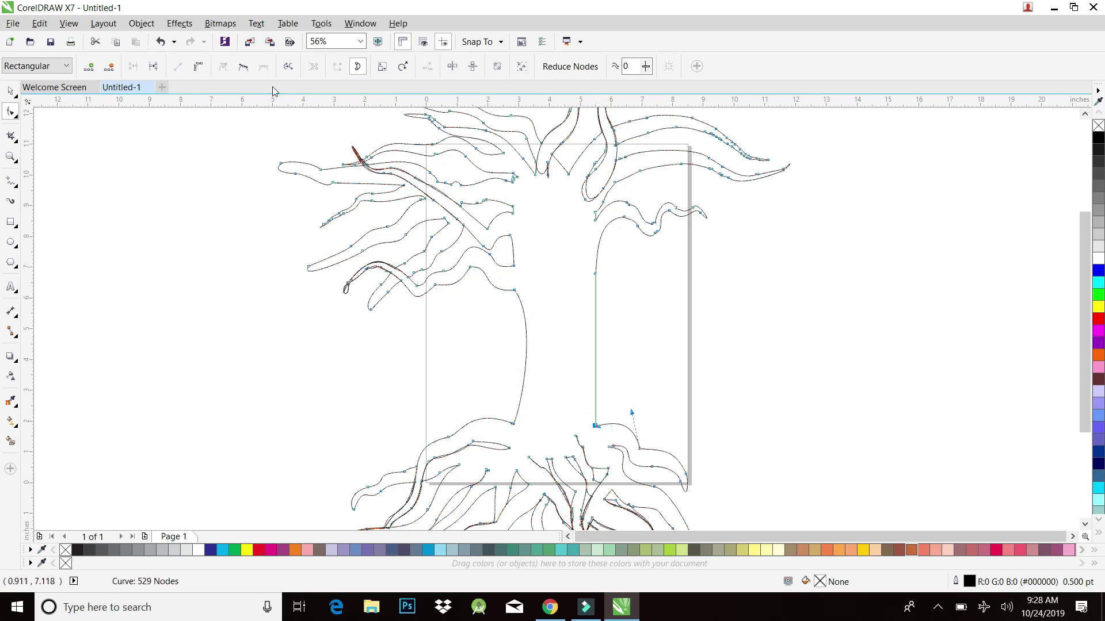
{"action": "left_click", "coordinate": [199, 68]}
{"action": "left_click_drag", "start_coordinate": [595, 333], "coordinate": [605, 263]}
{"action": "left_click", "coordinate": [654, 271]}
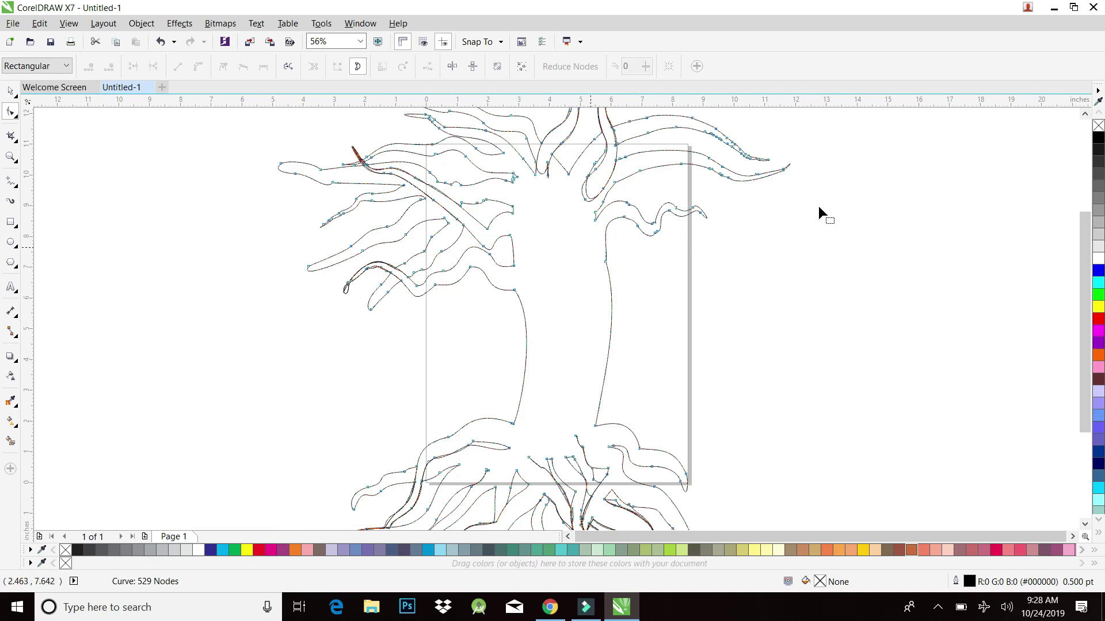
{"action": "left_click", "coordinate": [10, 92]}
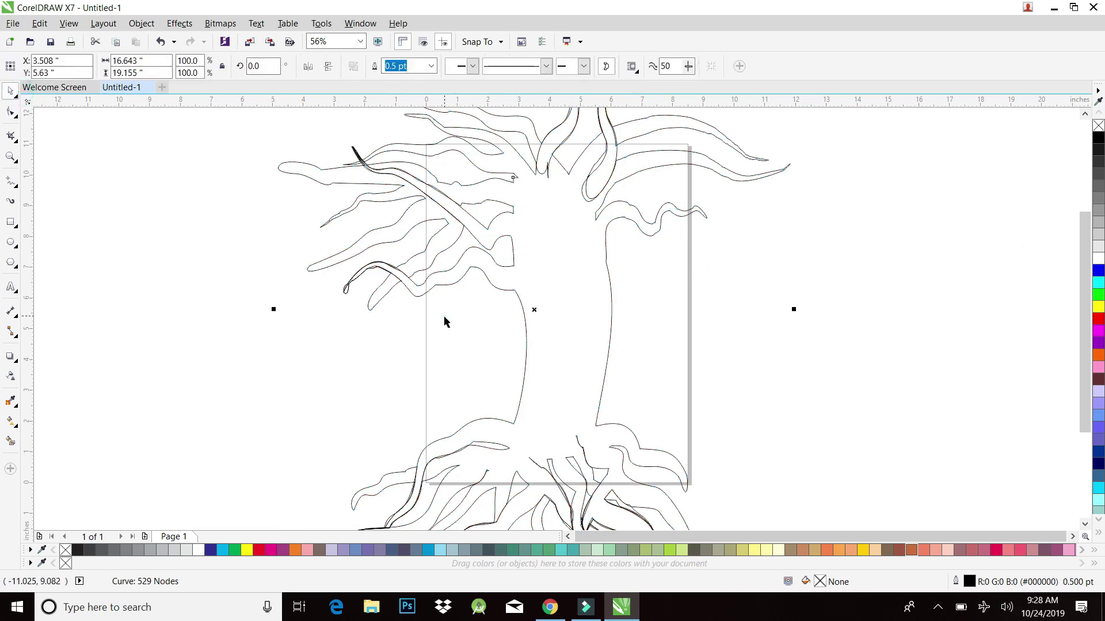
{"action": "left_click", "coordinate": [588, 322]}
{"action": "scroll", "coordinate": [588, 322], "scroll_direction": "down", "scroll_amount": 3}
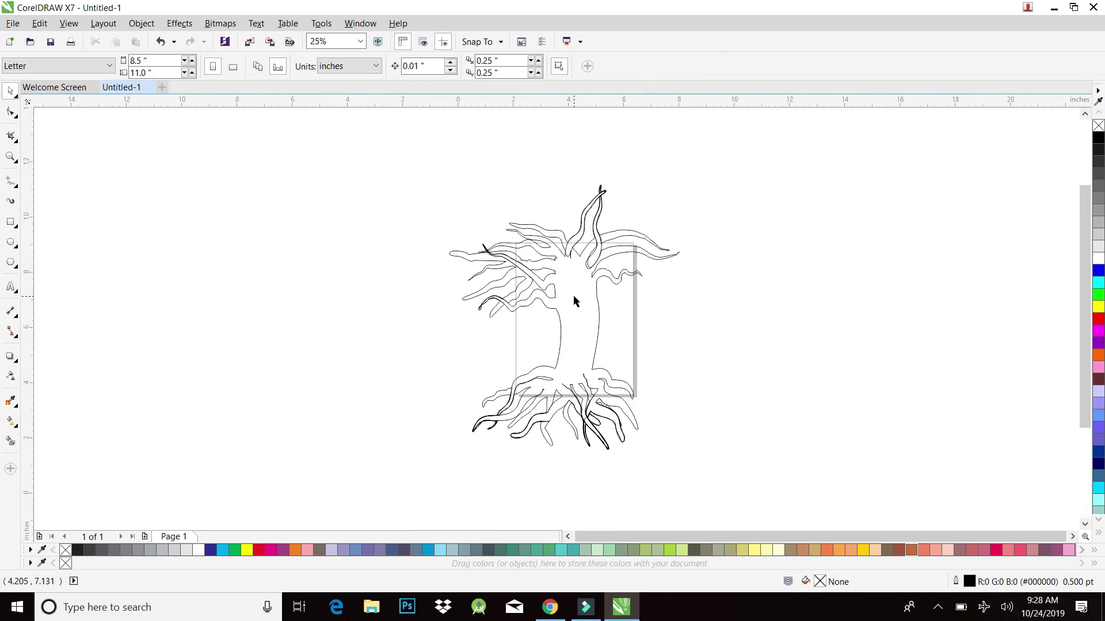
- Draw a tall, narrow ellipse about 1.56 by 5.81 inches left of the tree and convert it to curves
{"action": "scroll", "coordinate": [575, 298], "scroll_direction": "up", "scroll_amount": 2}
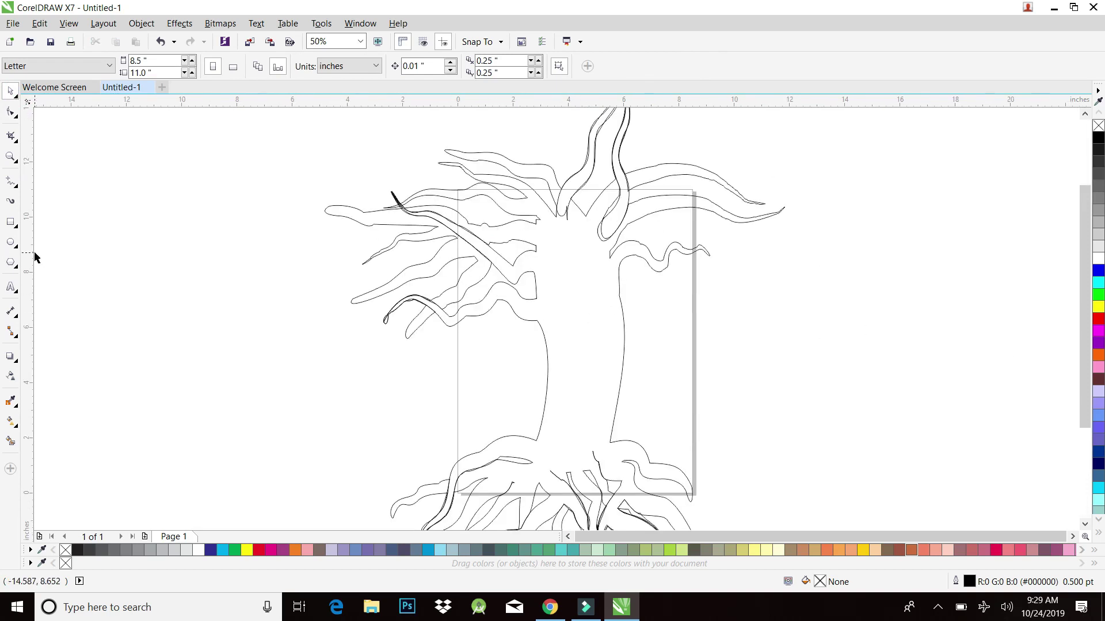
{"action": "left_click", "coordinate": [10, 243]}
{"action": "left_click_drag", "start_coordinate": [172, 155], "coordinate": [215, 316]}
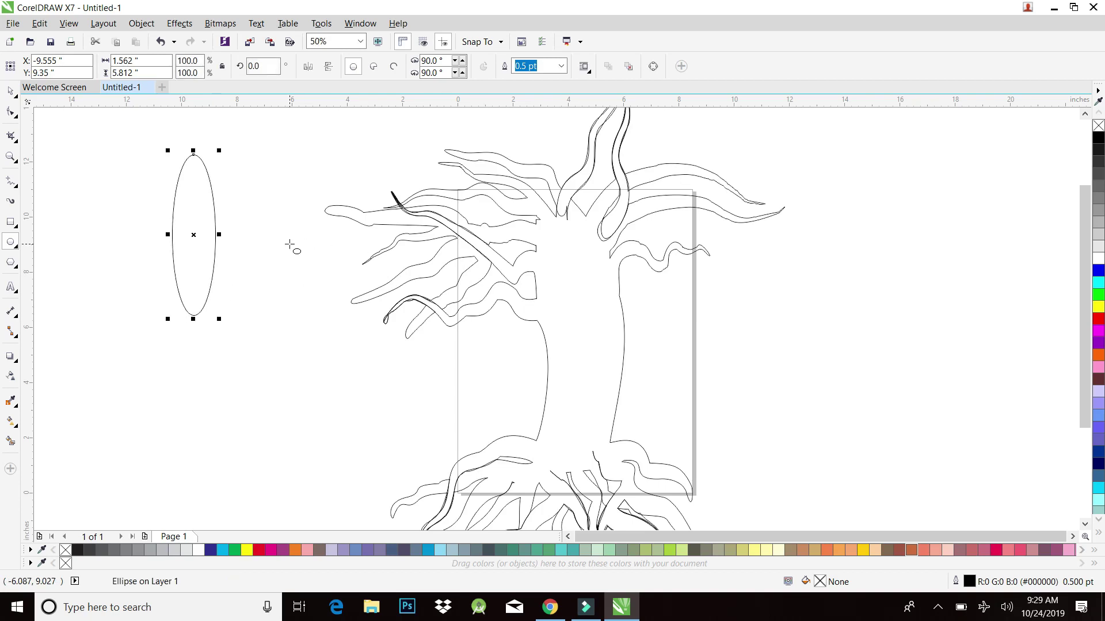
{"action": "key", "text": "ctrl+q"}
- Convert the ellipse's two upper segments to straight lines and delete its bottom node to form a teardrop
{"action": "left_click", "coordinate": [10, 113]}
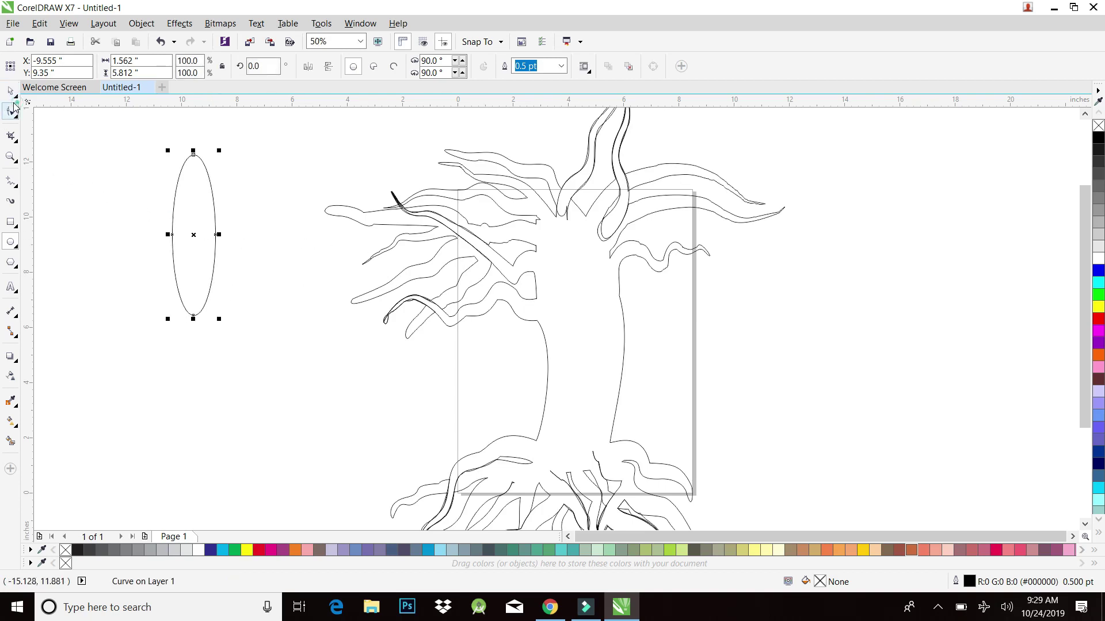
{"action": "left_click", "coordinate": [192, 154]}
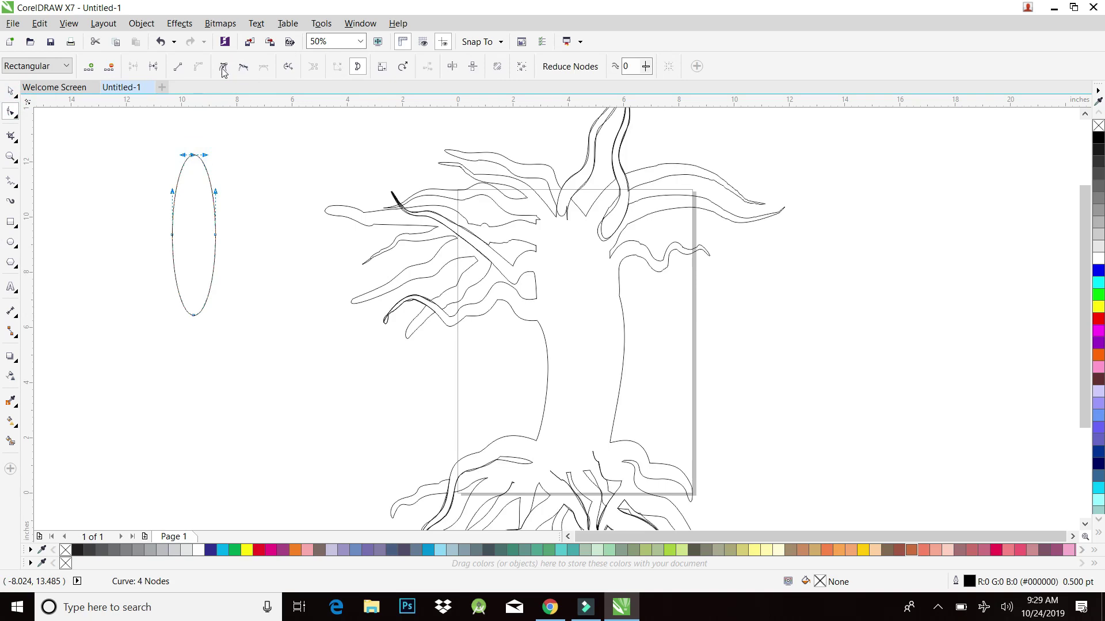
{"action": "left_click", "coordinate": [178, 66]}
{"action": "left_click", "coordinate": [215, 235]}
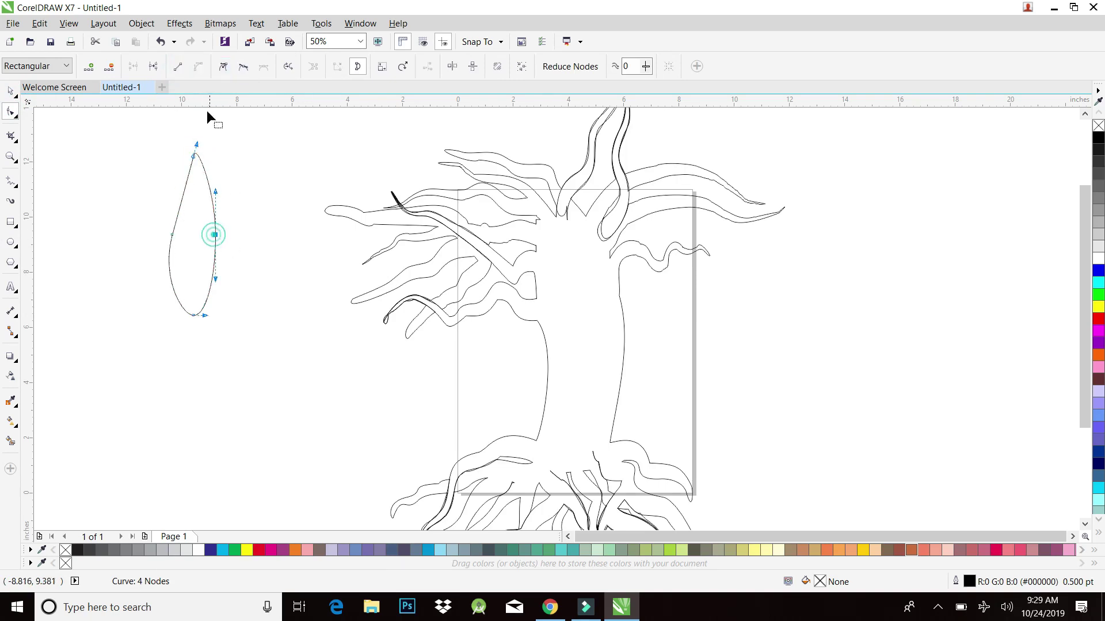
{"action": "left_click", "coordinate": [177, 66]}
{"action": "left_click", "coordinate": [195, 316]}
{"action": "key", "text": "Delete"}
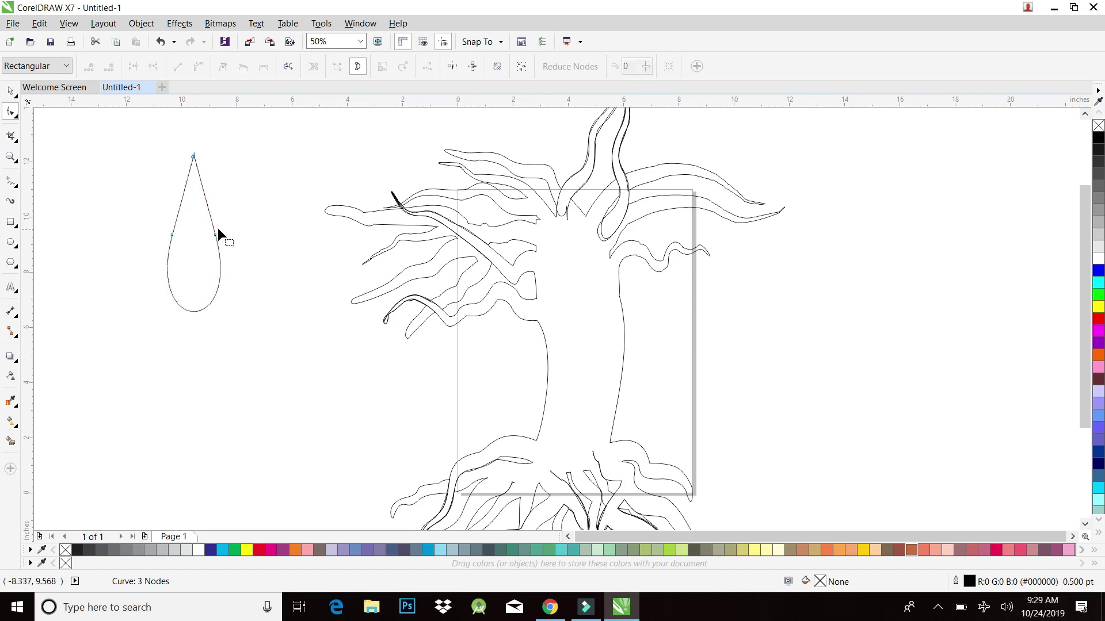
- Delete the teardrop's two side nodes to slim it into a leaf shape
{"action": "left_click", "coordinate": [214, 234]}
{"action": "key", "text": "Delete"}
{"action": "left_click", "coordinate": [172, 235]}
{"action": "key", "text": "Delete"}
{"action": "left_click", "coordinate": [16, 90]}
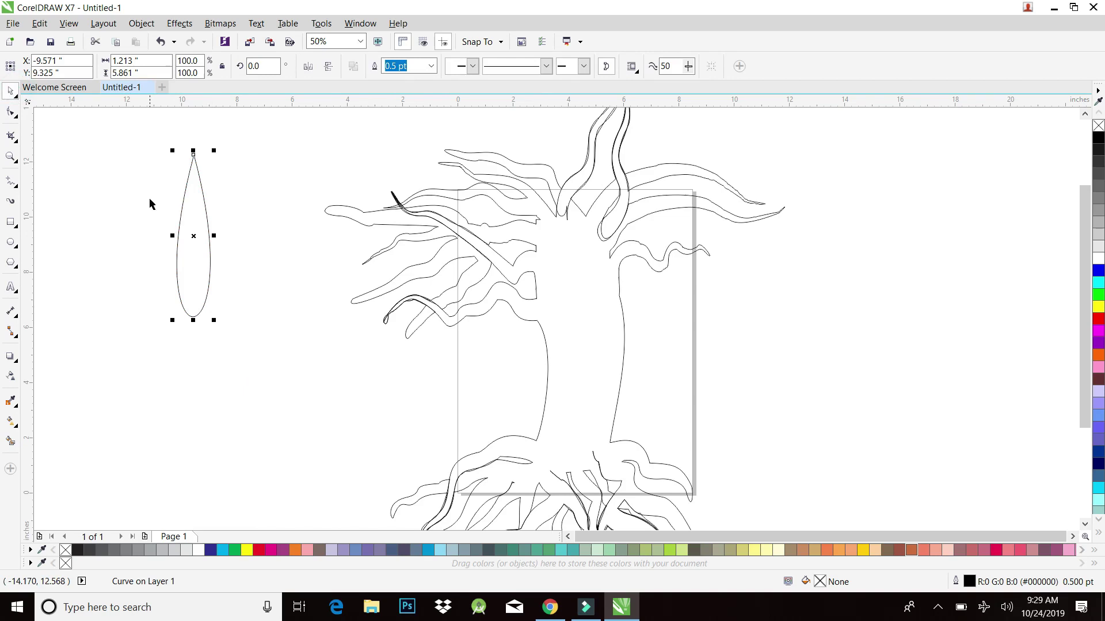
- Move the leaf slightly down toward the tree and roughen its outline all around into serrated edges
{"action": "left_click_drag", "start_coordinate": [194, 240], "coordinate": [236, 269]}
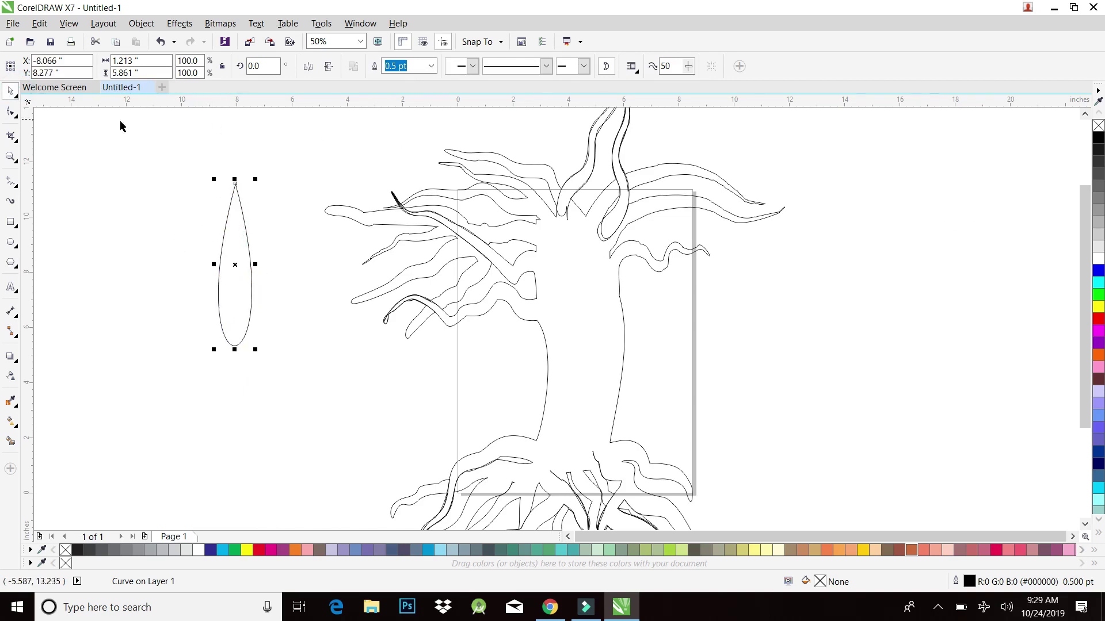
{"action": "left_click", "coordinate": [14, 115]}
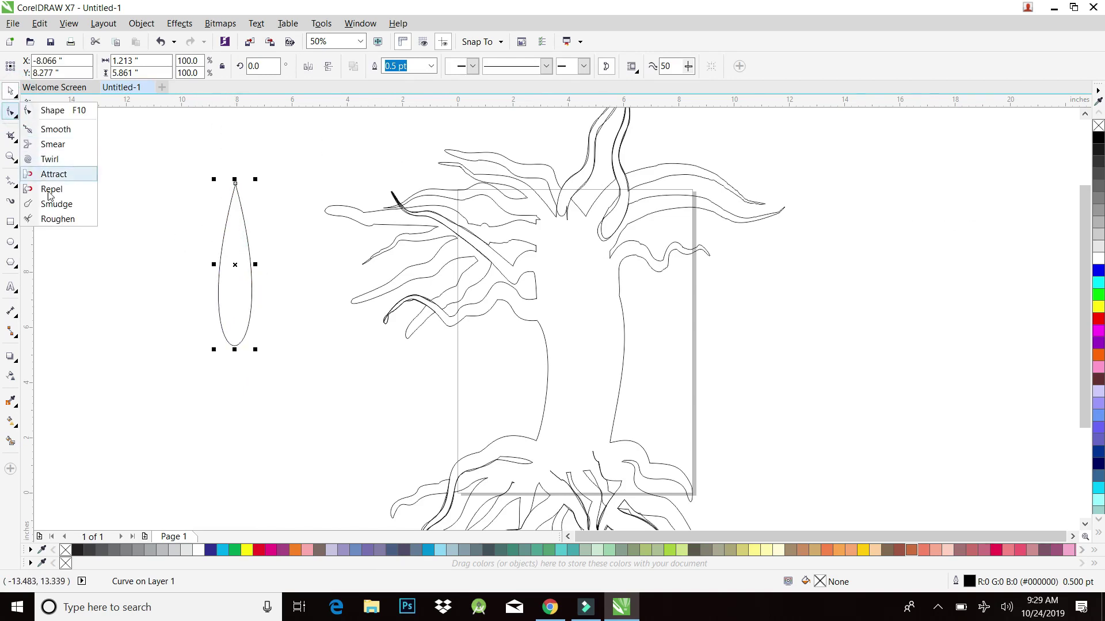
{"action": "left_click", "coordinate": [61, 219]}
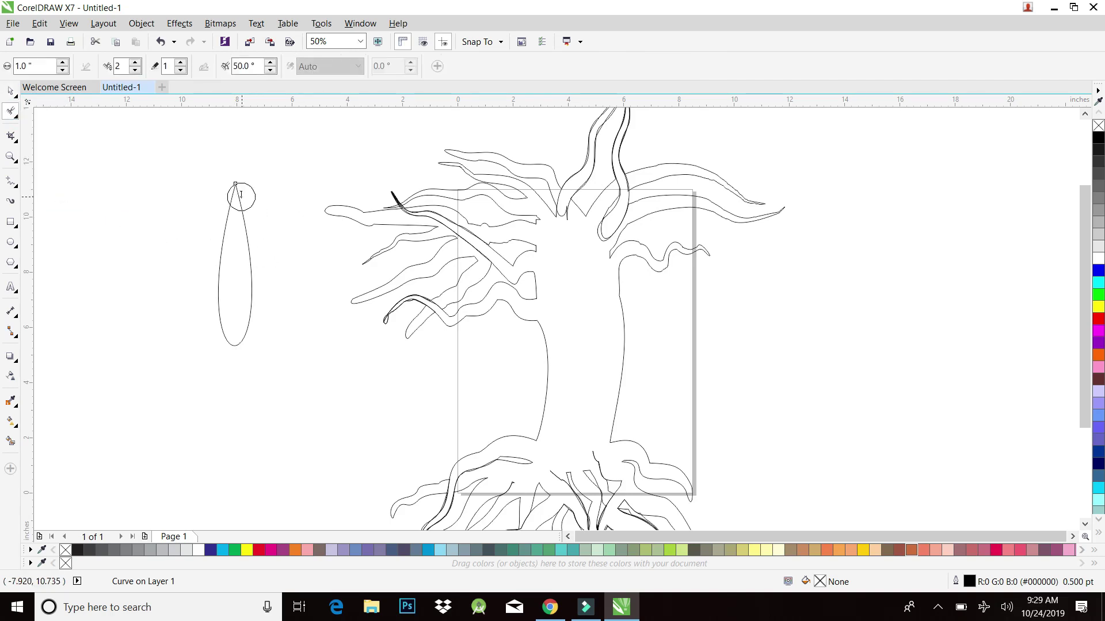
{"action": "mouse_move", "coordinate": [241, 197]}
{"action": "left_mouse_down"}
{"action": "mouse_move", "coordinate": [250, 315]}
{"action": "mouse_move", "coordinate": [232, 338]}
{"action": "mouse_move", "coordinate": [214, 326]}
{"action": "mouse_move", "coordinate": [214, 298]}
{"action": "mouse_move", "coordinate": [242, 195]}
{"action": "left_mouse_up"}
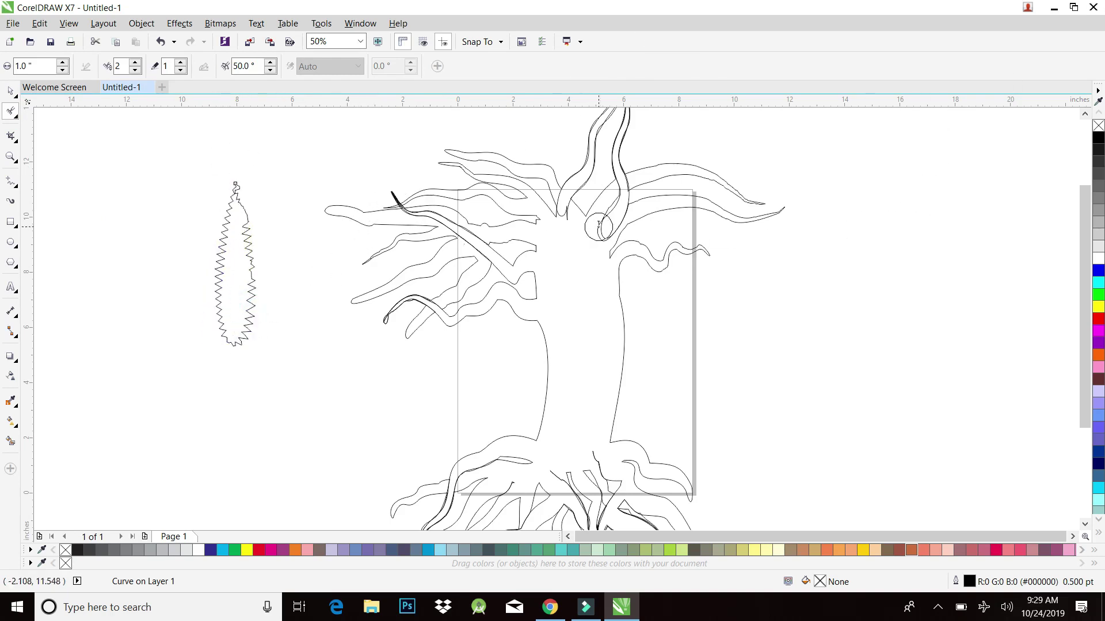
- Duplicate the serrated leaf and rotate the copy to 337.278° about the leaf's base to form a V
{"action": "left_click", "coordinate": [10, 94]}
{"action": "mouse_move", "coordinate": [249, 249]}
{"action": "left_mouse_down"}
{"action": "mouse_move", "coordinate": [265, 249]}
{"action": "mouse_move", "coordinate": [248, 341]}
{"action": "left_mouse_up"}
{"action": "left_click", "coordinate": [253, 263]}
{"action": "left_click_drag", "start_coordinate": [277, 181], "coordinate": [324, 228]}
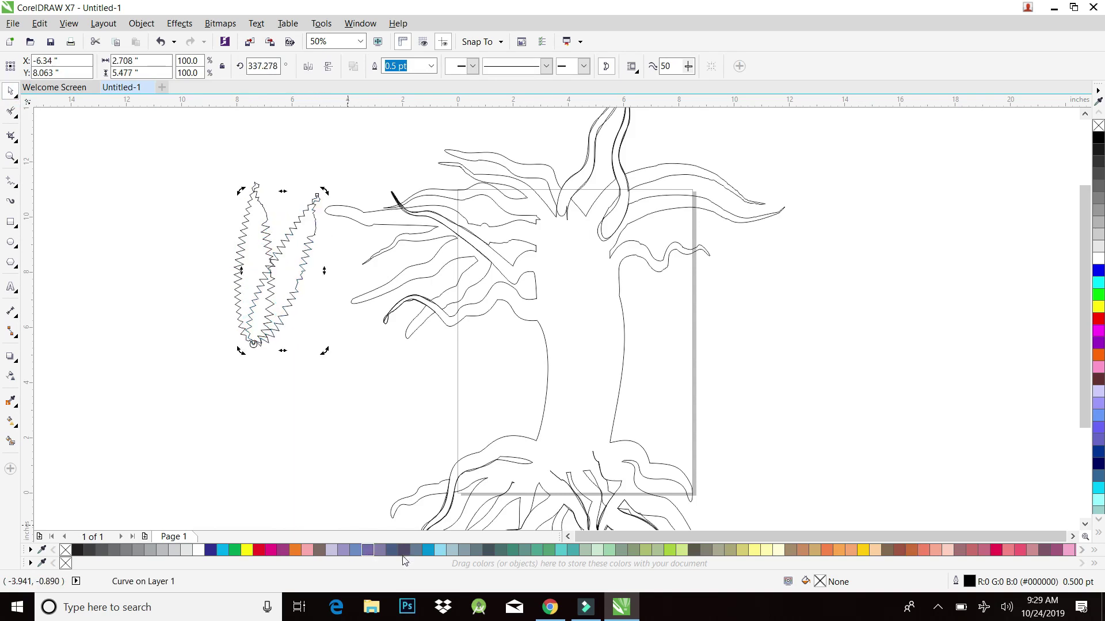
- Fill both leaves with yellow-green, C:40 M:0 Y:100 K:0
{"action": "left_click_drag", "start_coordinate": [676, 552], "coordinate": [254, 281]}
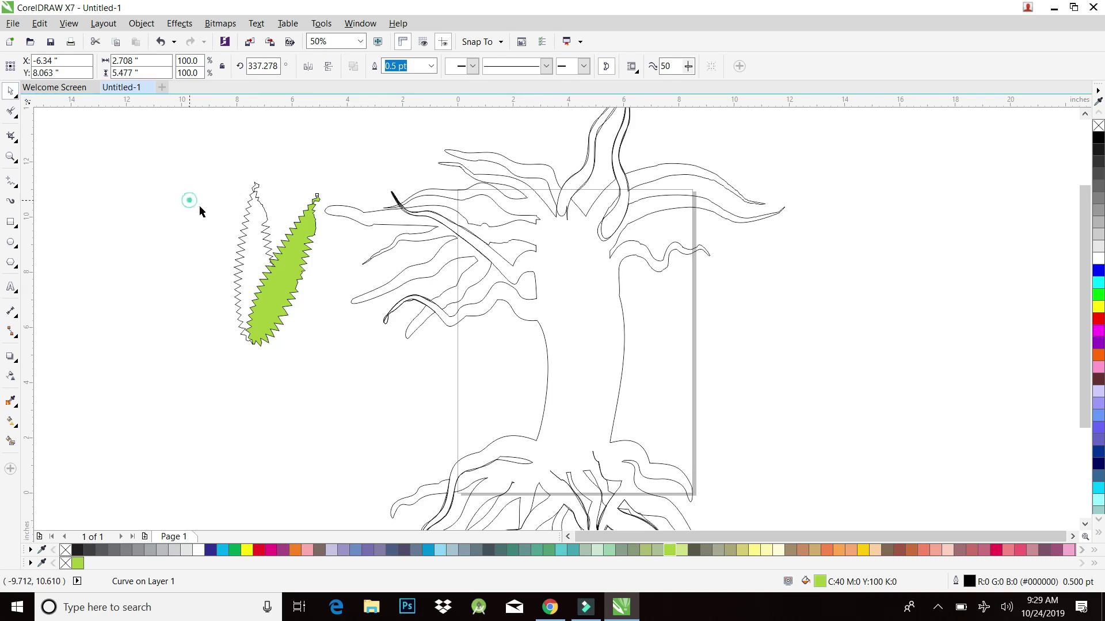
{"action": "left_click", "coordinate": [196, 204]}
{"action": "left_click", "coordinate": [253, 230]}
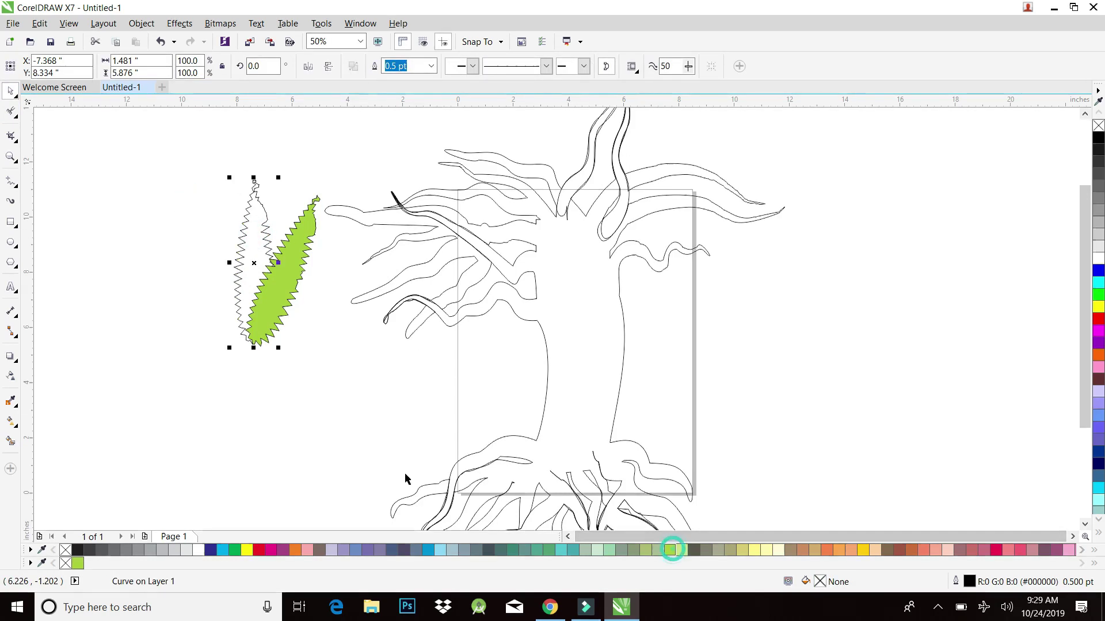
{"action": "left_click", "coordinate": [678, 553]}
- Give both leaves a green outline, C:100 M:0 Y:100 K:0, and group them
{"action": "left_click_drag", "start_coordinate": [212, 136], "coordinate": [331, 379]}
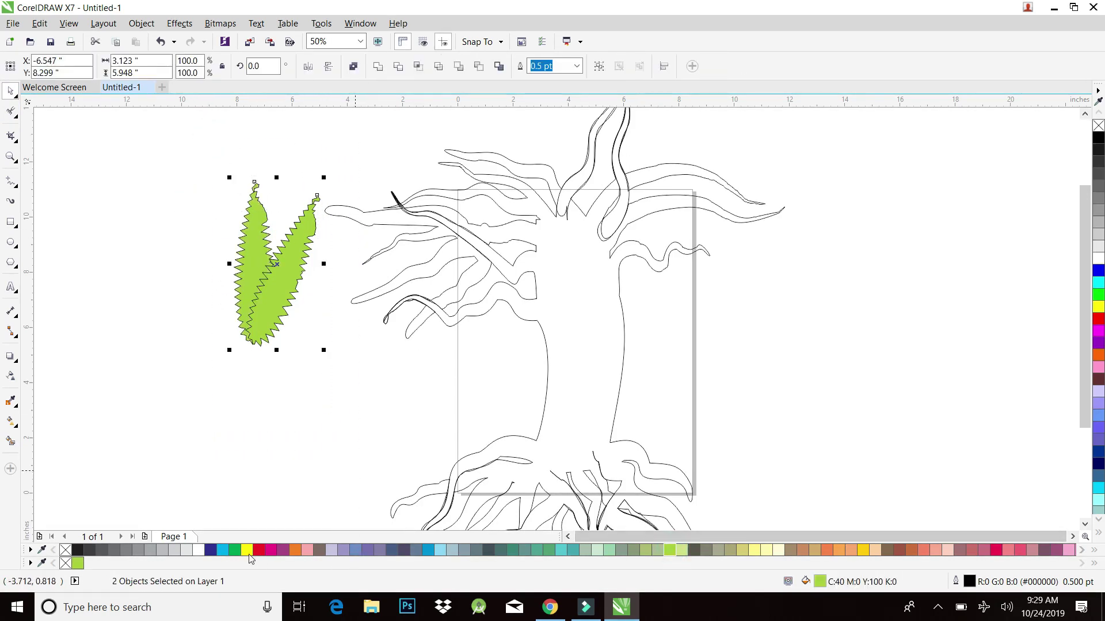
{"action": "left_click", "coordinate": [251, 394]}
{"action": "left_click", "coordinate": [270, 296]}
{"action": "left_click_drag", "start_coordinate": [190, 150], "coordinate": [352, 424]}
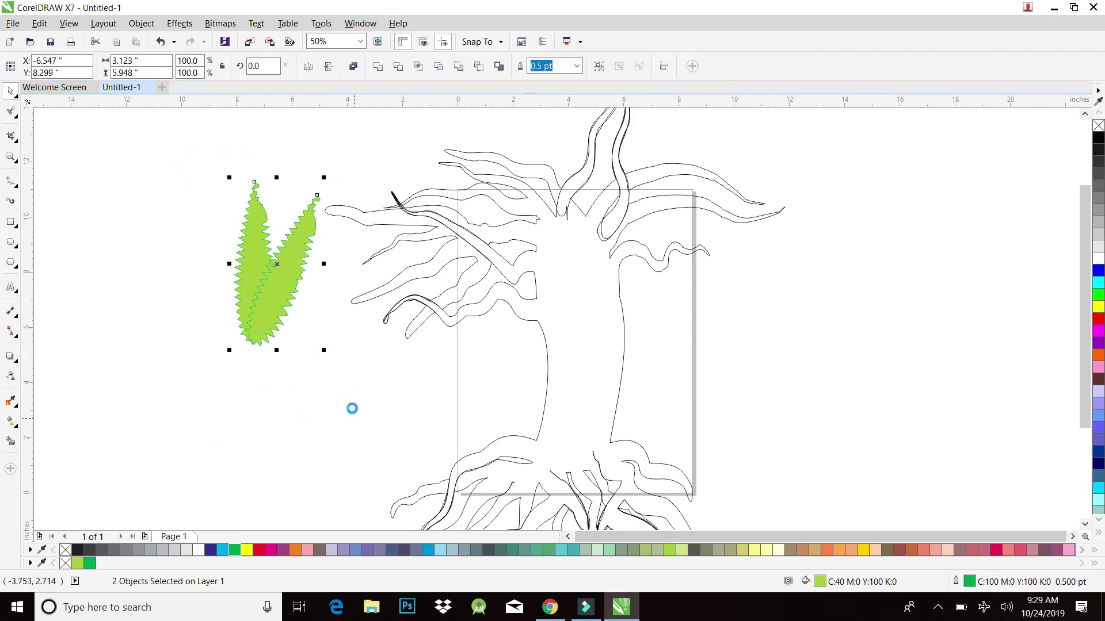
{"action": "key", "text": "ctrl+g"}
- Place the leaf group at the tip of the long right branch, rotated to 215.55° and scaled to 71.5%
{"action": "left_click_drag", "start_coordinate": [271, 288], "coordinate": [797, 216]}
{"action": "scroll", "coordinate": [802, 177], "scroll_direction": "up", "scroll_amount": 3}
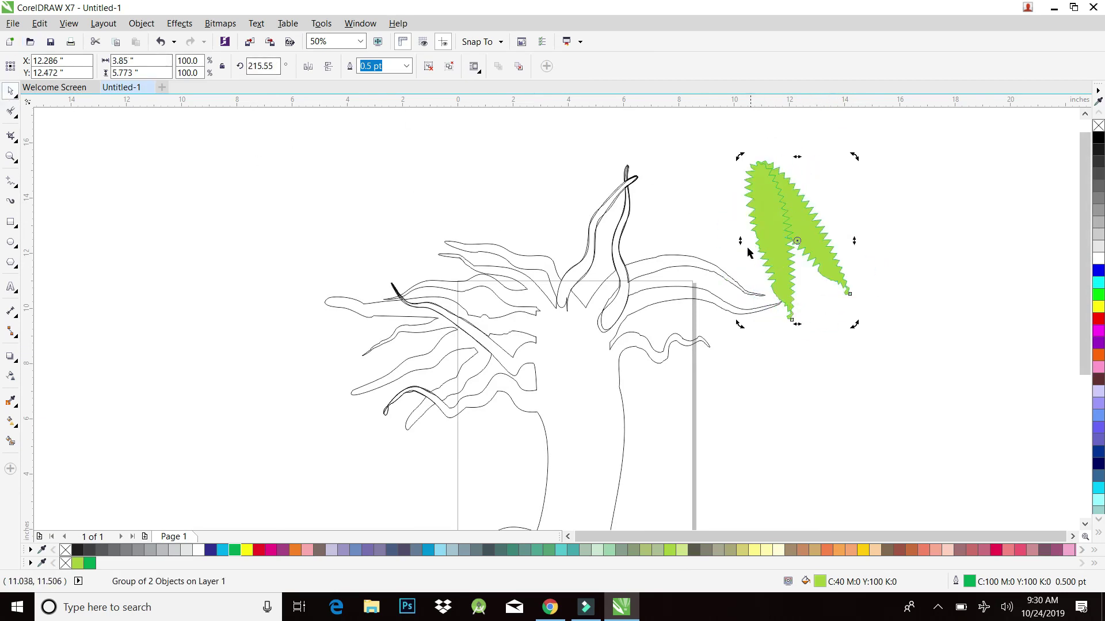
{"action": "left_click", "coordinate": [775, 223]}
{"action": "left_click_drag", "start_coordinate": [856, 324], "coordinate": [821, 276]}
{"action": "left_click_drag", "start_coordinate": [782, 237], "coordinate": [787, 326]}
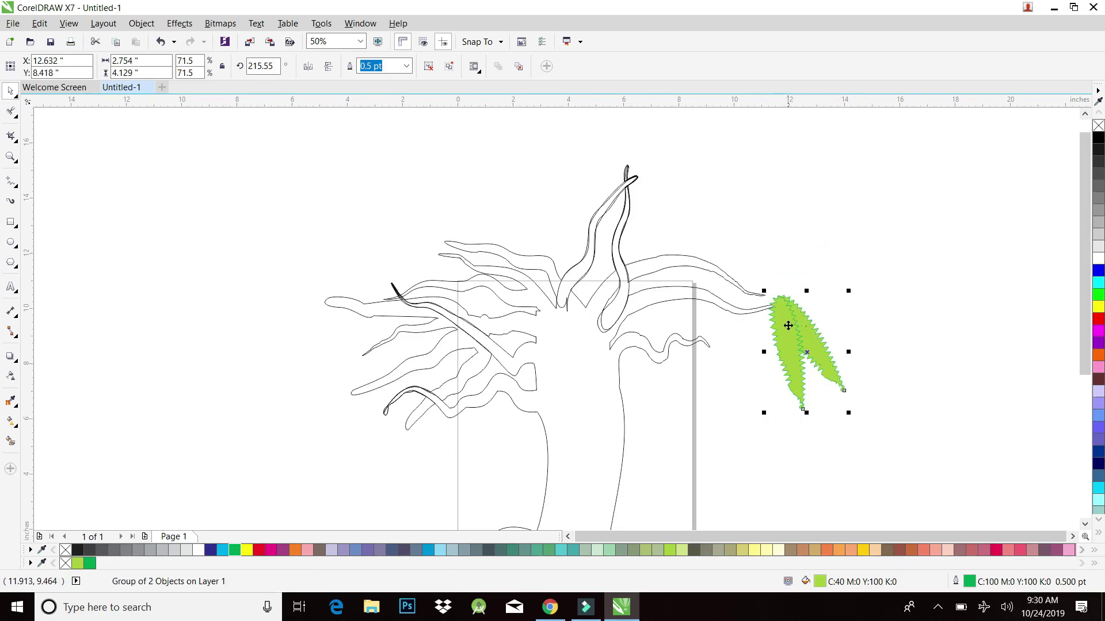
- Rotate the leaf group to 244.79° and align it with the right branch's tip
{"action": "left_click", "coordinate": [791, 331]}
{"action": "left_click_drag", "start_coordinate": [847, 416], "coordinate": [875, 387]}
{"action": "left_click", "coordinate": [793, 328]}
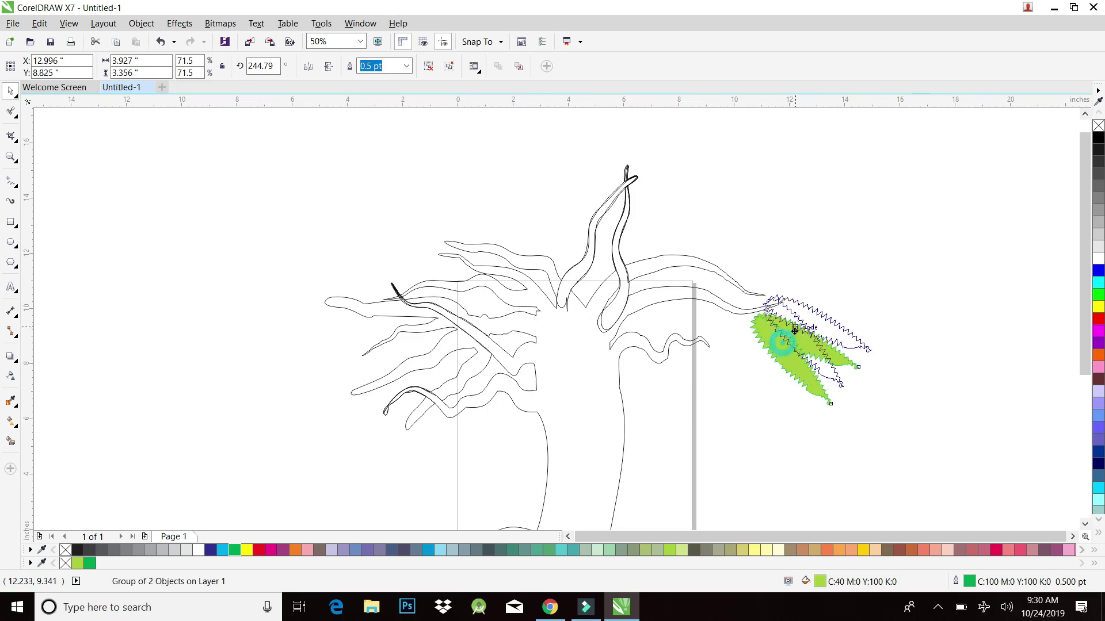
{"action": "left_click", "coordinate": [795, 327]}
- Place copies of the leaf group along the upper right branch and at the tip of the top branches
{"action": "left_click_drag", "start_coordinate": [797, 325], "coordinate": [702, 271]}
{"action": "left_click", "coordinate": [827, 258]}
{"action": "left_click", "coordinate": [799, 325]}
{"action": "right_click", "coordinate": [703, 271]}
{"action": "left_click_drag", "start_coordinate": [784, 302], "coordinate": [653, 189]}
{"action": "left_click", "coordinate": [653, 190]}
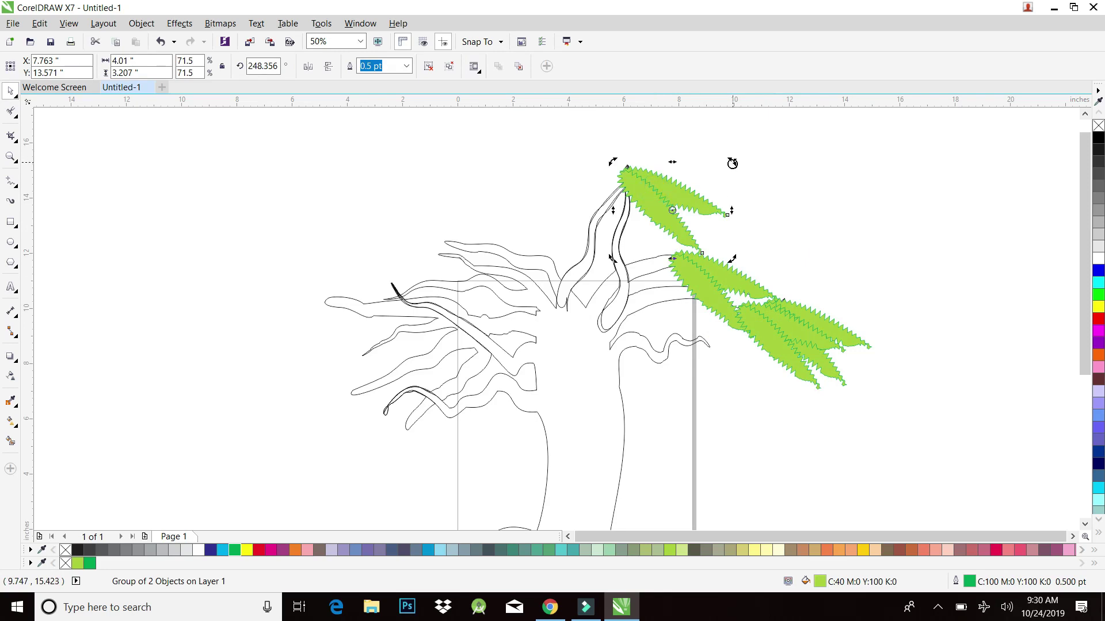
- Turn the top leaf group upright and arrange upright leaf groups over the tips of the two top branches
{"action": "scroll", "coordinate": [715, 165], "scroll_direction": "up", "scroll_amount": 2}
{"action": "left_click_drag", "start_coordinate": [732, 163], "coordinate": [740, 299]}
{"action": "left_click", "coordinate": [739, 299]}
{"action": "left_click_drag", "start_coordinate": [671, 296], "coordinate": [611, 270]}
{"action": "left_click", "coordinate": [649, 202]}
{"action": "left_click_drag", "start_coordinate": [654, 173], "coordinate": [615, 164]}
{"action": "left_click_drag", "start_coordinate": [600, 272], "coordinate": [592, 271]}
- Nudge the tree outline slightly to the right and fill it with brown, C:0 M:20 Y:40 K:60
{"action": "left_click_drag", "start_coordinate": [623, 493], "coordinate": [628, 495]}
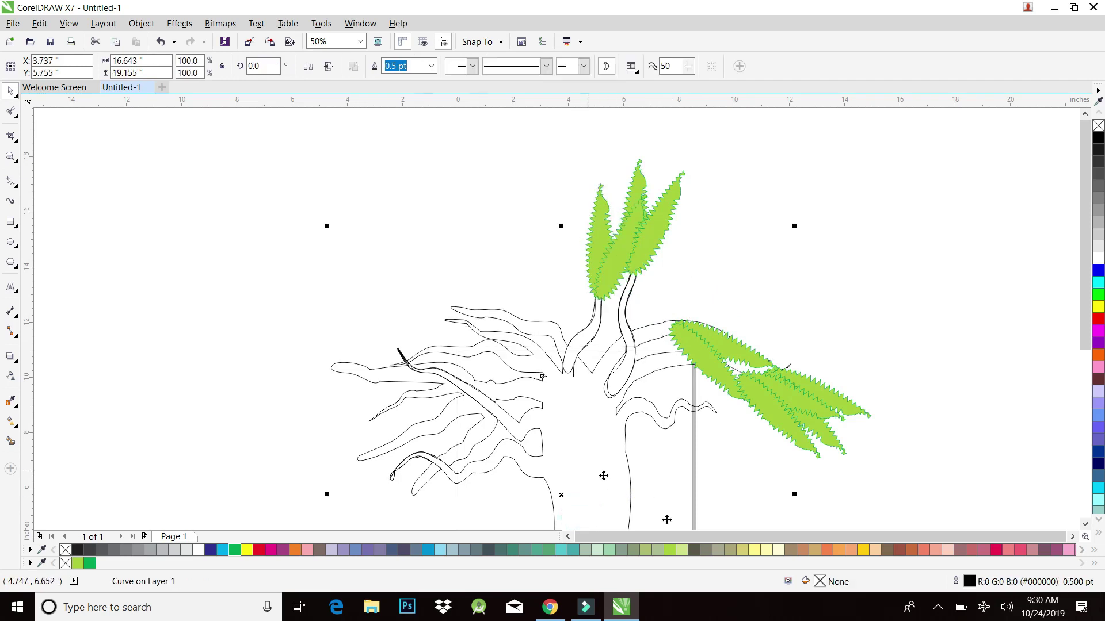
{"action": "left_click", "coordinate": [891, 550]}
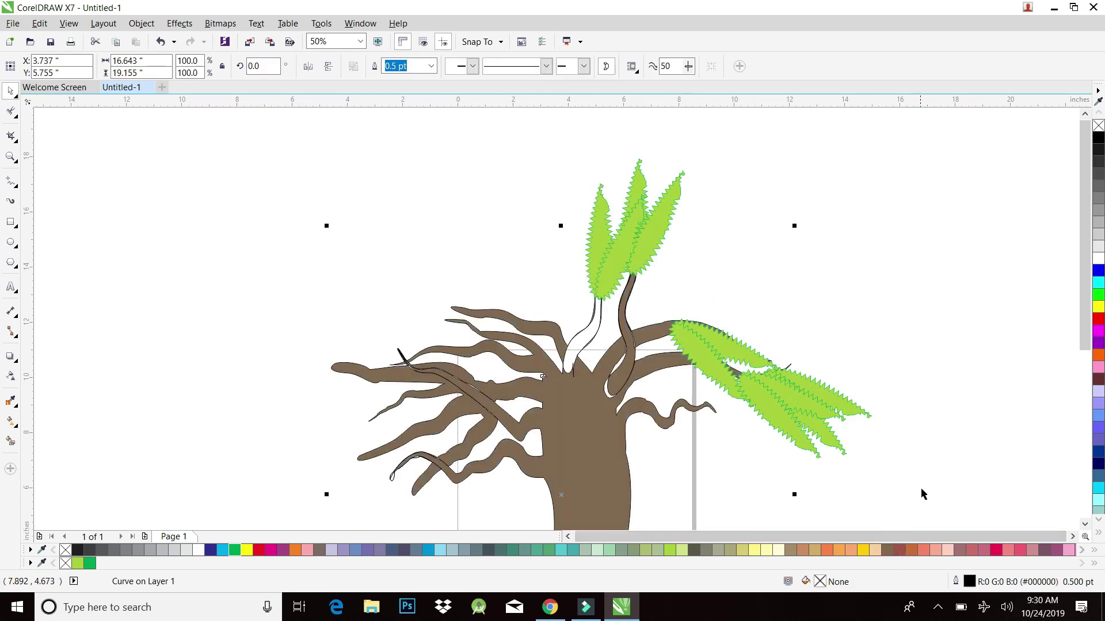
{"action": "left_click_drag", "start_coordinate": [1083, 279], "coordinate": [1061, 419]}
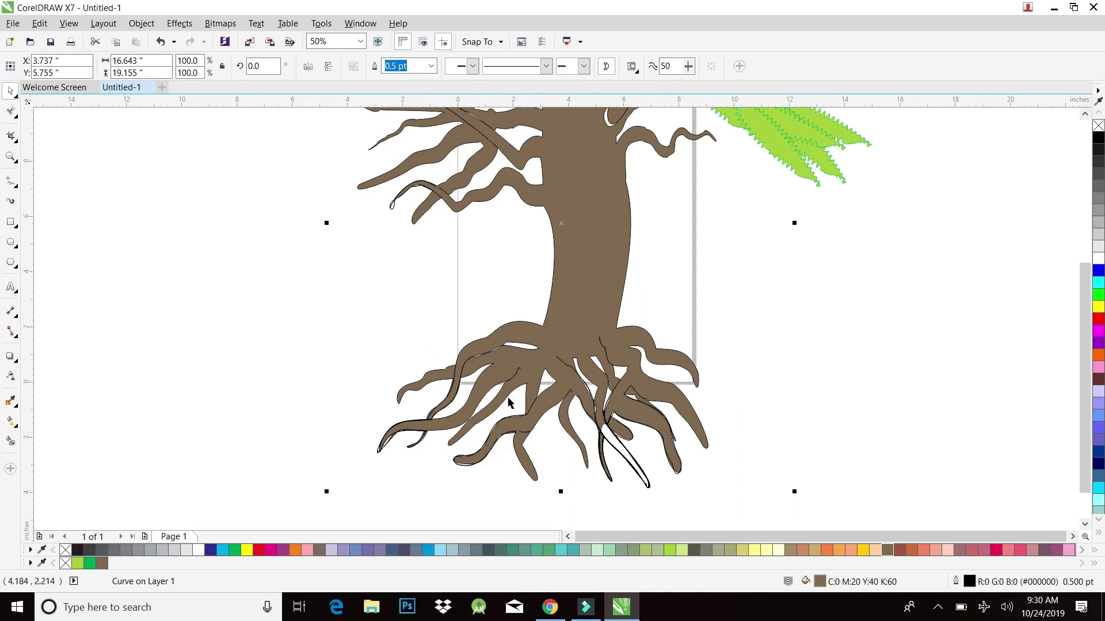
- Erase a straight 0.25-inch band across the base of the trunk, separating the roots from the tree
{"action": "left_click", "coordinate": [15, 139]}
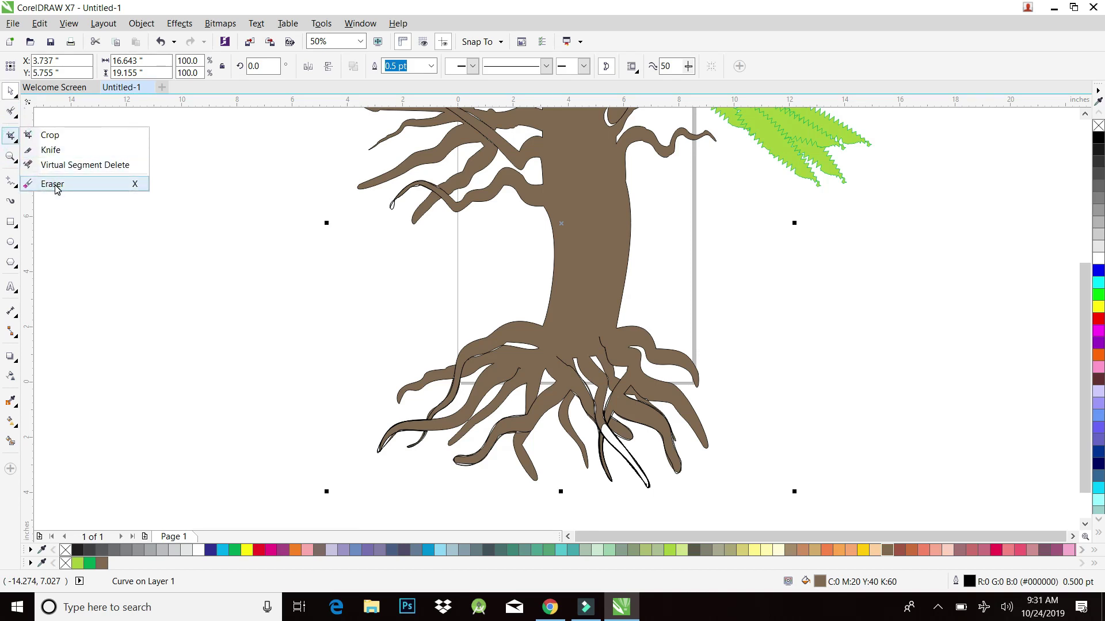
{"action": "left_click", "coordinate": [53, 184]}
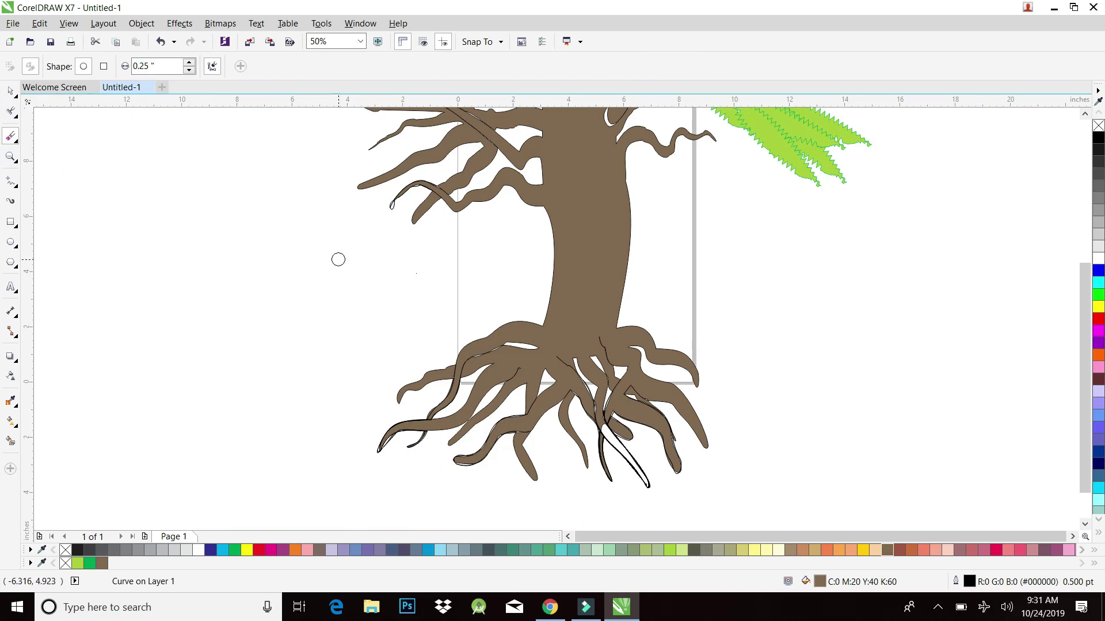
{"action": "left_click", "coordinate": [539, 323]}
{"action": "left_click", "coordinate": [617, 331]}
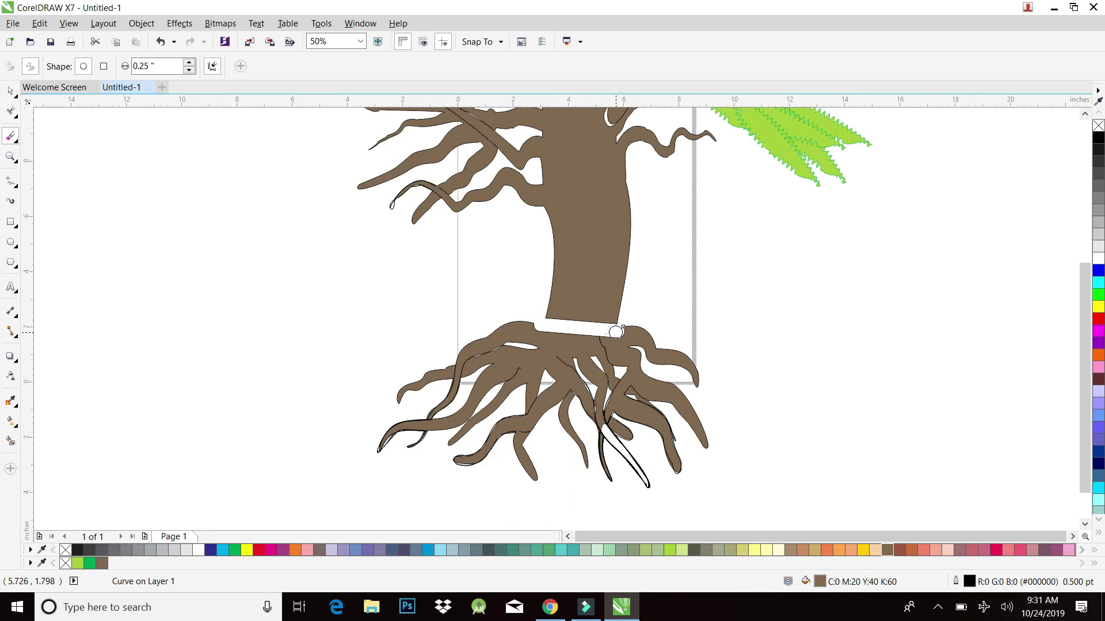
- Break the erased tree curve apart and select only the root section below the gap
{"action": "left_click", "coordinate": [12, 91]}
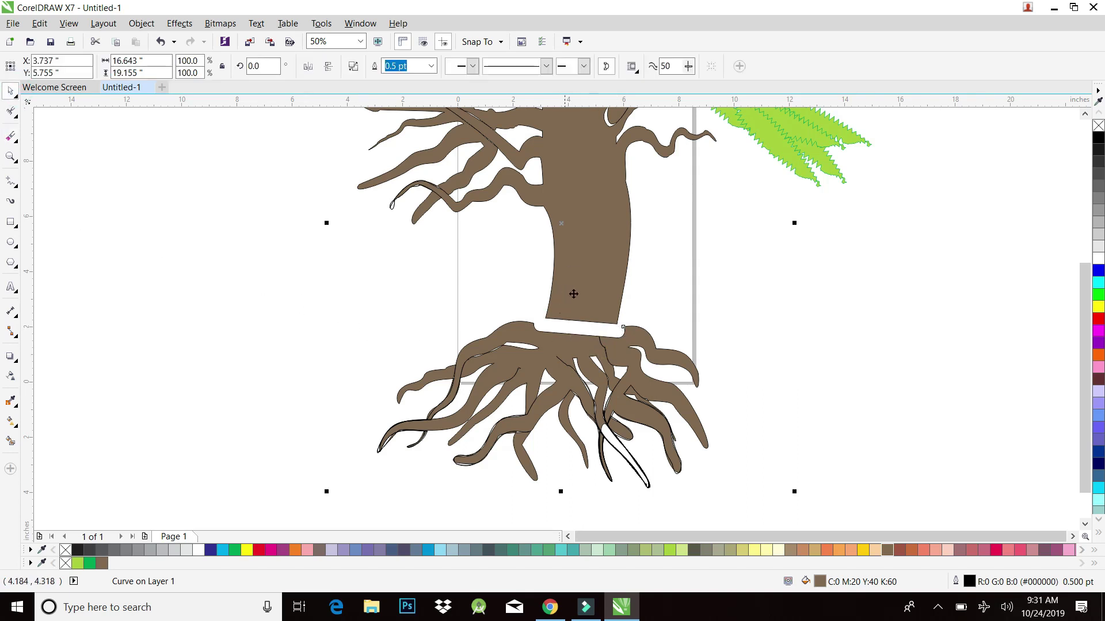
{"action": "left_click", "coordinate": [575, 363]}
{"action": "left_click", "coordinate": [736, 415]}
{"action": "right_click", "coordinate": [628, 367]}
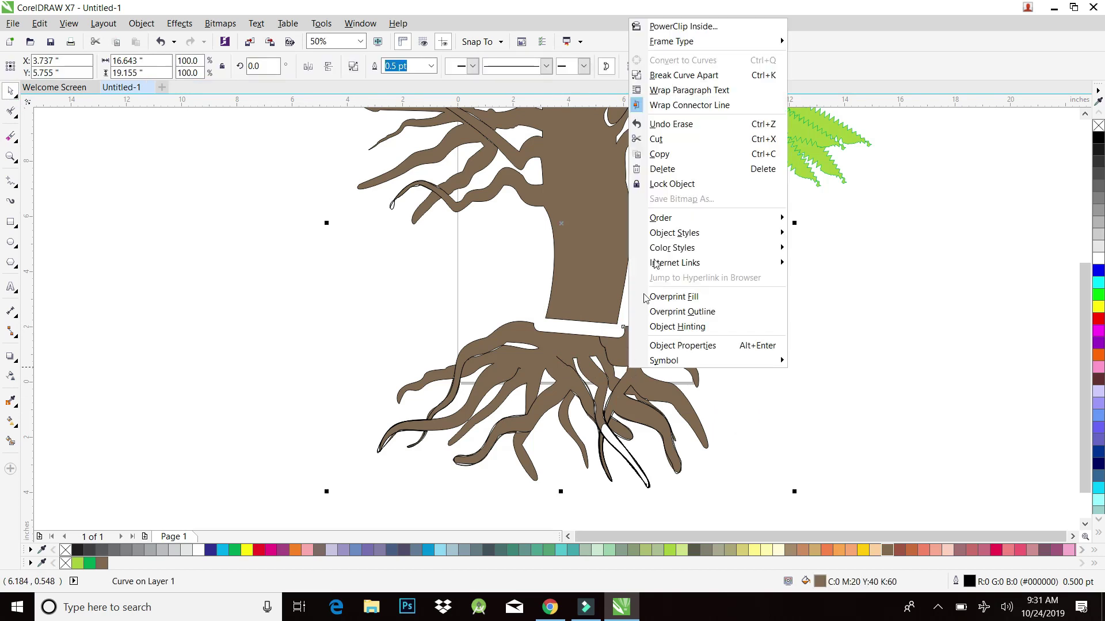
{"action": "left_click", "coordinate": [821, 371]}
{"action": "left_click", "coordinate": [640, 369]}
- Fill the roots with green, C:40 M:0 Y:100 K:0, and colour their outline pale green
{"action": "left_click", "coordinate": [669, 550]}
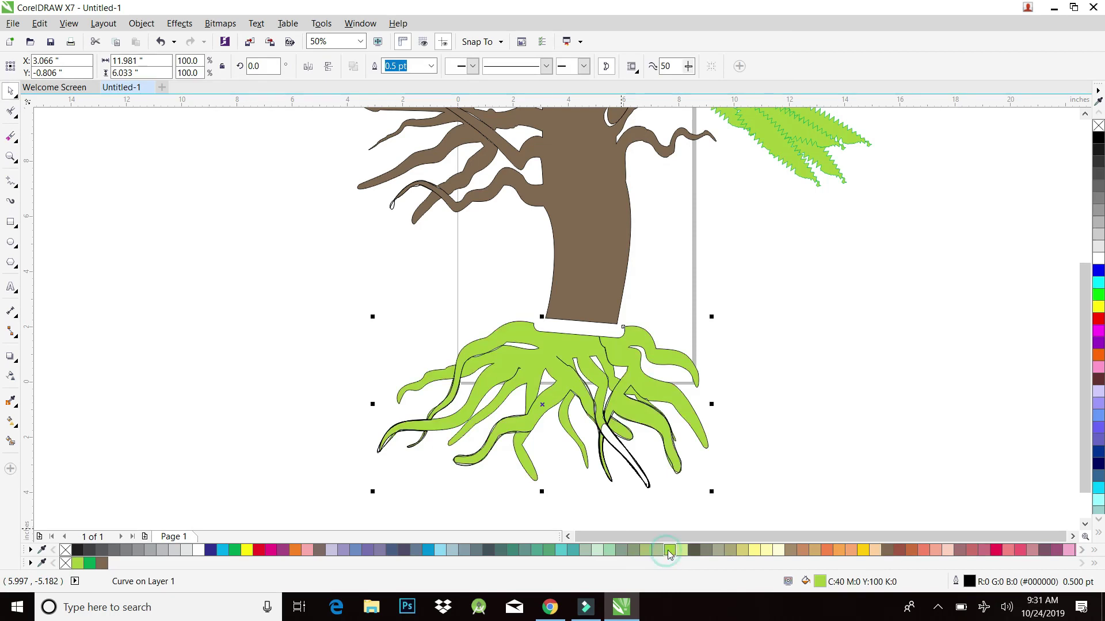
{"action": "right_click", "coordinate": [682, 550]}
{"action": "left_click", "coordinate": [855, 424]}
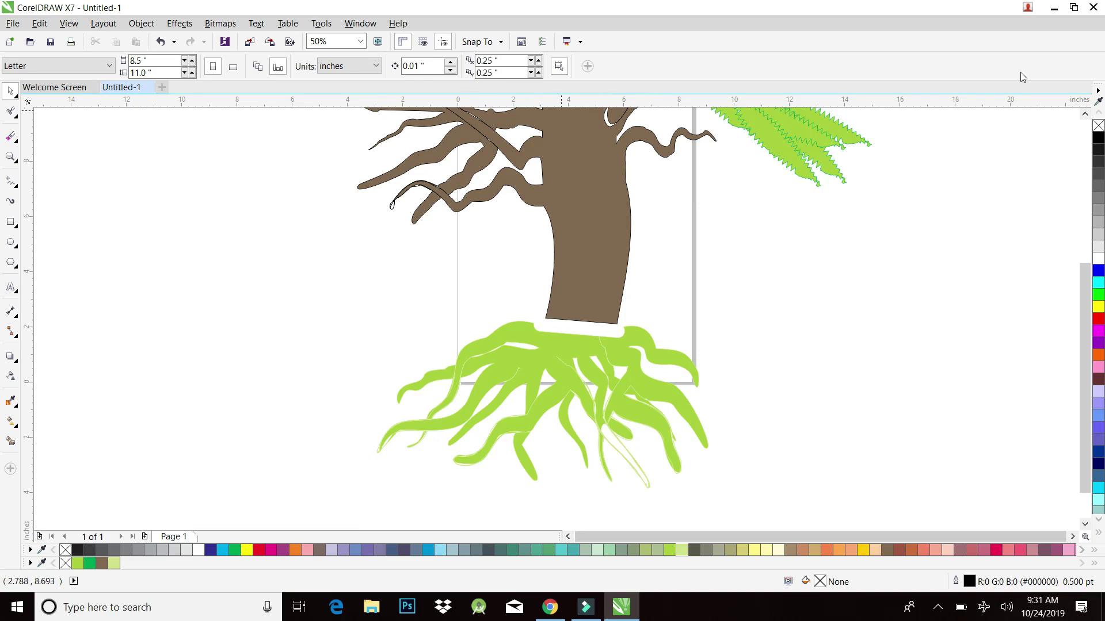
- Look over the tree's branches and the tree design image results in Chrome, and return to CorelDRAW
{"action": "left_click_drag", "start_coordinate": [1084, 333], "coordinate": [1084, 217]}
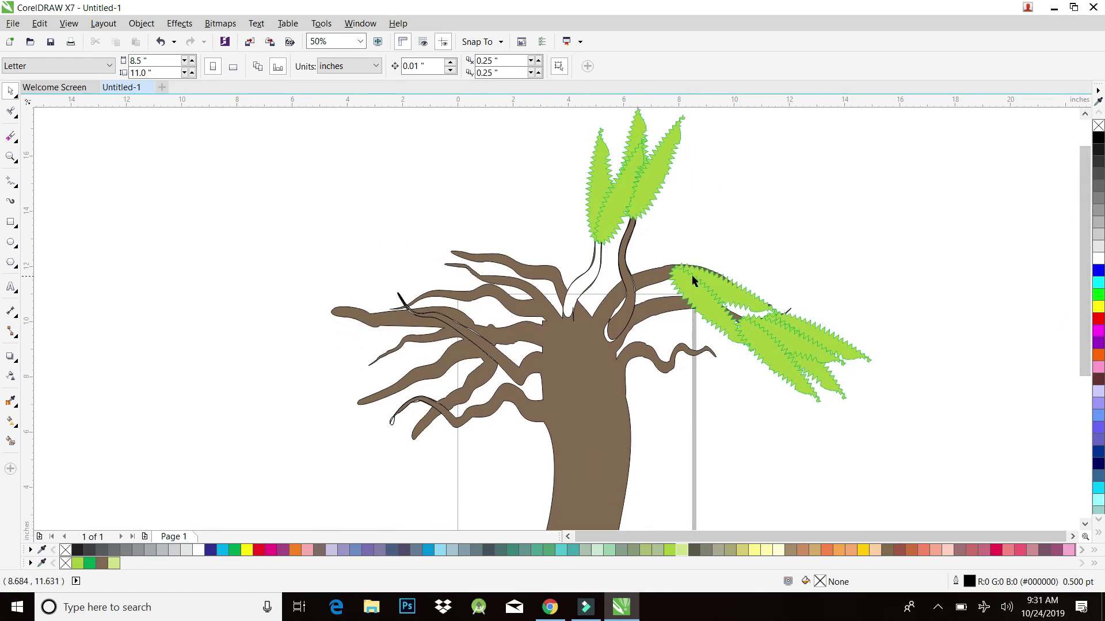
{"action": "left_click", "coordinate": [550, 607]}
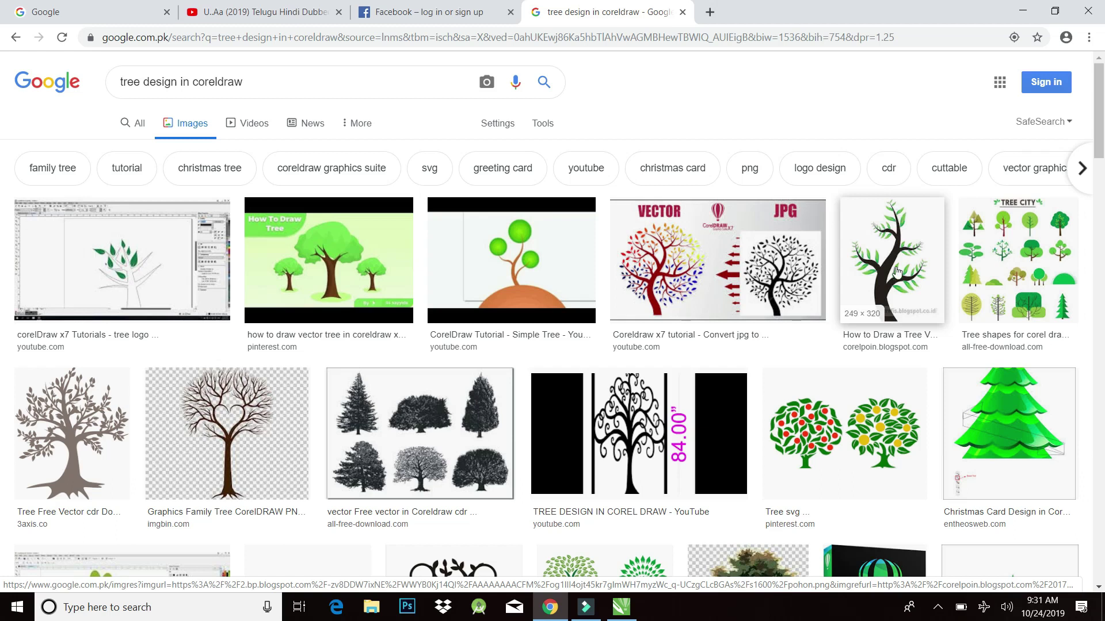
{"action": "left_click", "coordinate": [622, 605]}
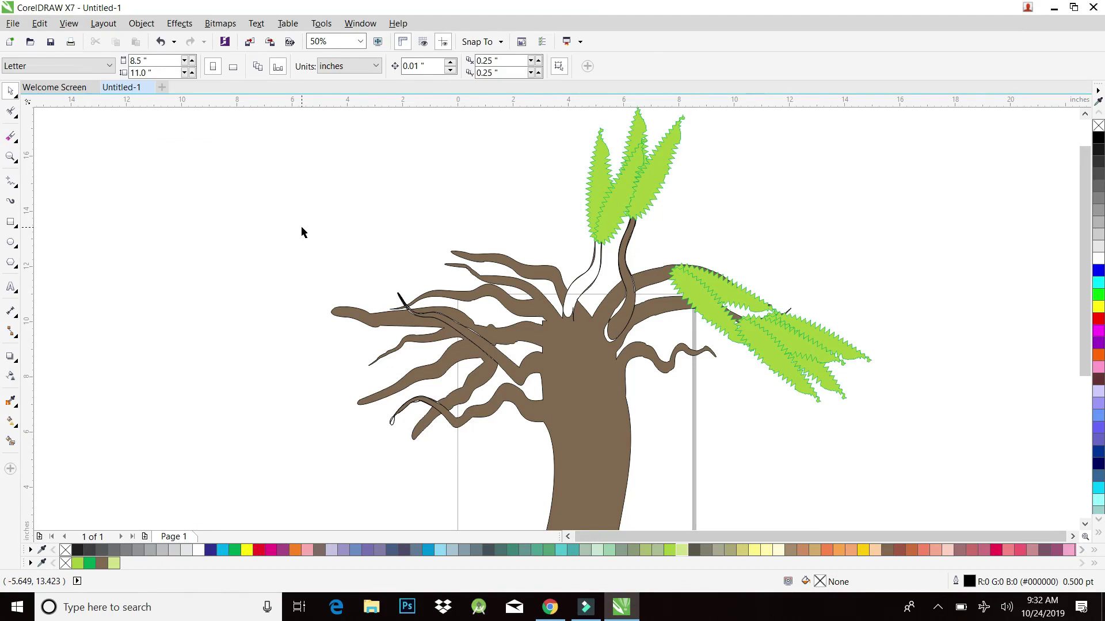
- Delete all the artwork in the document
{"action": "key", "text": "ctrl+a"}
{"action": "key", "text": "Delete"}
- Draw a tall, narrow rectangle about 2 by 8.8 inches on the page and convert it to curves
{"action": "left_click", "coordinate": [10, 222]}
{"action": "key", "text": "shift+F4"}
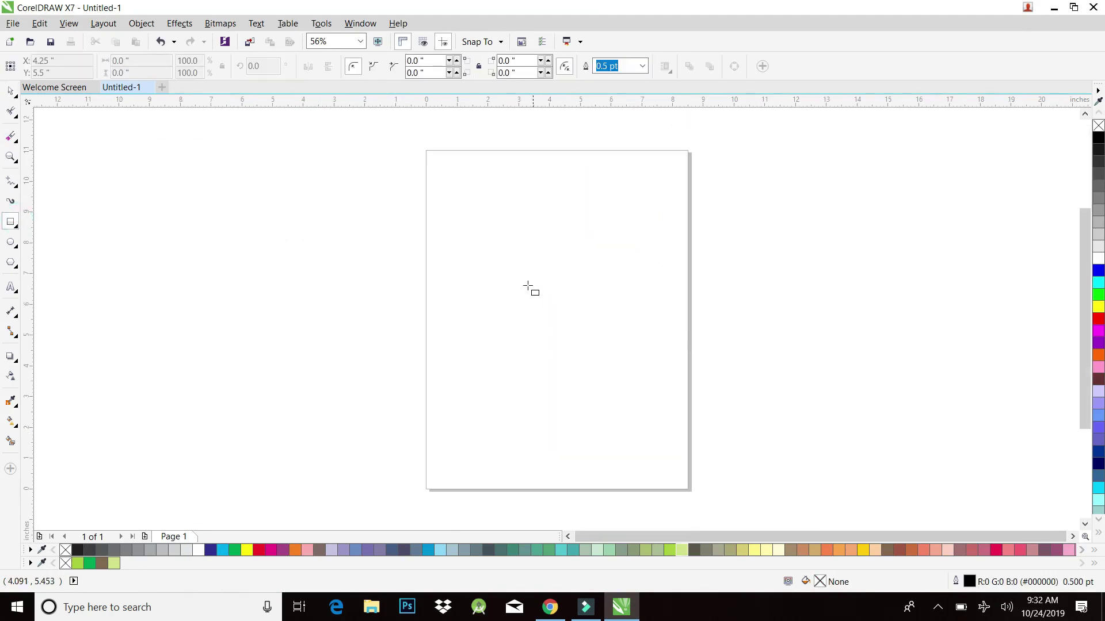
{"action": "mouse_move", "coordinate": [514, 197]}
{"action": "left_mouse_down"}
{"action": "mouse_move", "coordinate": [553, 424]}
{"action": "mouse_move", "coordinate": [577, 465]}
{"action": "left_mouse_up"}
{"action": "key", "text": "ctrl+q"}
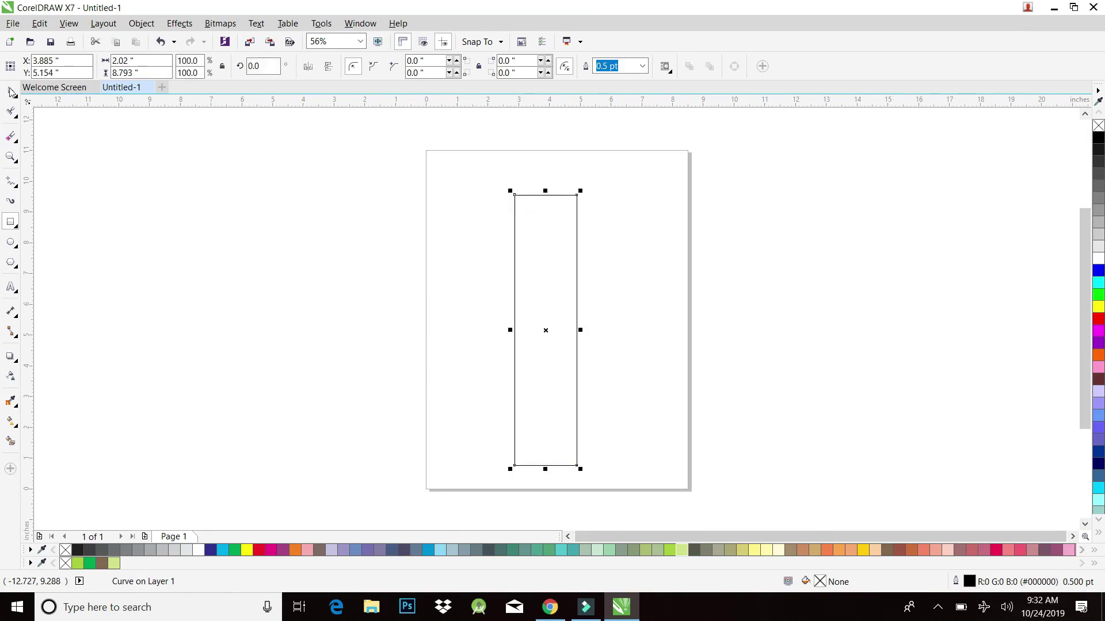
- Delete the rectangle's upper right corner node and move its upper left node up and inward to form a pointed trunk
{"action": "left_click", "coordinate": [12, 110]}
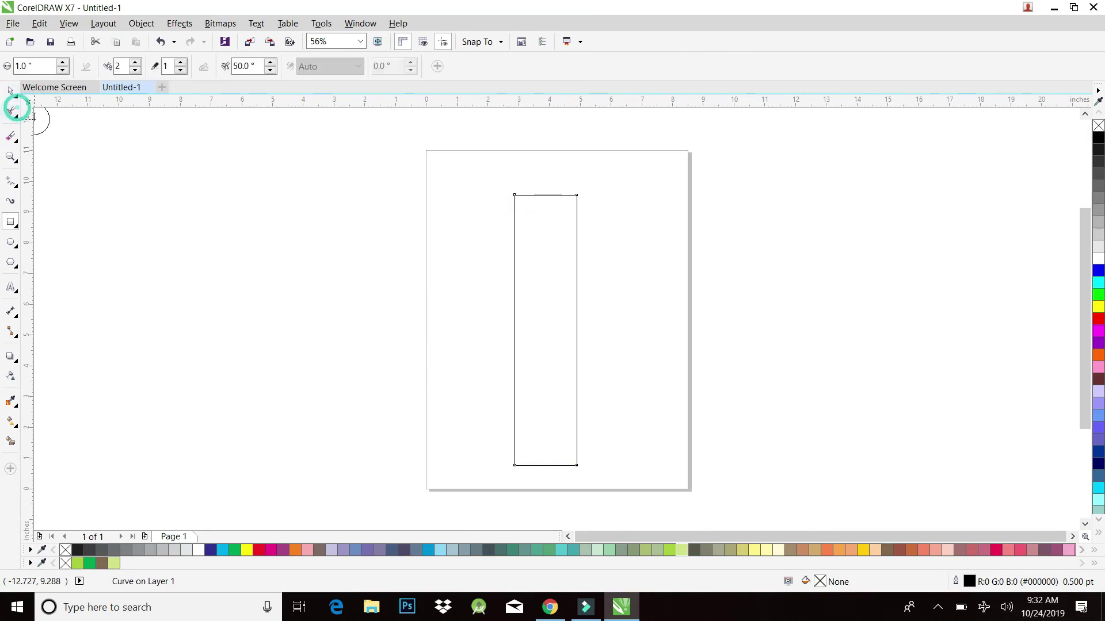
{"action": "left_click", "coordinate": [17, 115]}
{"action": "left_click", "coordinate": [51, 220]}
{"action": "left_click", "coordinate": [16, 114]}
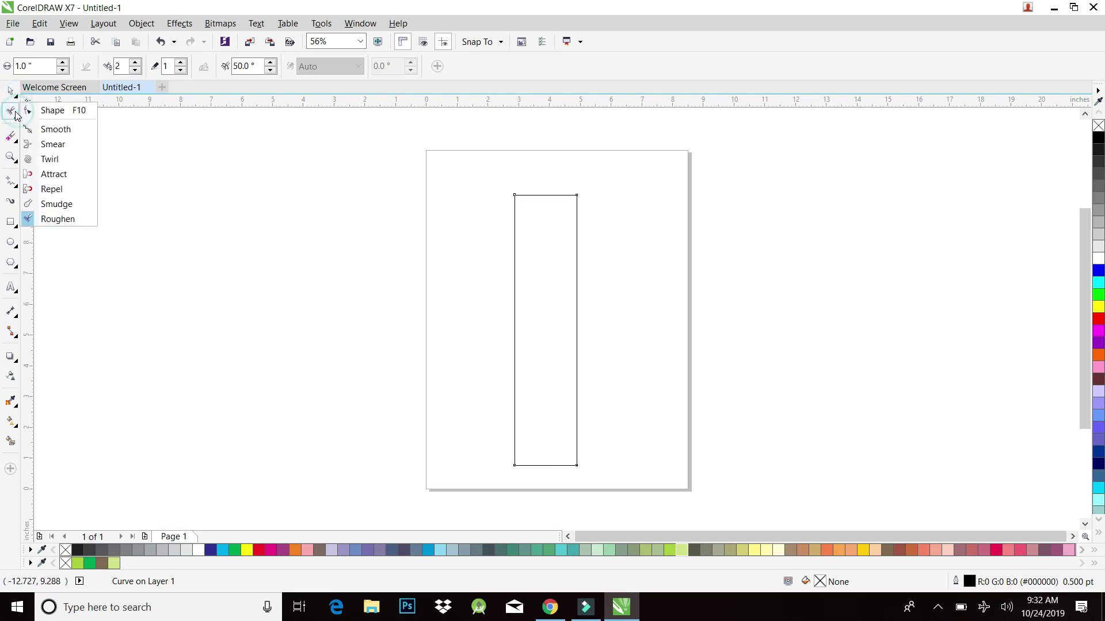
{"action": "left_click", "coordinate": [52, 109]}
{"action": "left_click", "coordinate": [576, 197]}
{"action": "key", "text": "Delete"}
{"action": "left_click_drag", "start_coordinate": [514, 197], "coordinate": [543, 166]}
- Convert the trunk's straight left side to a curve and bend it into an S shape
{"action": "left_click", "coordinate": [199, 72]}
{"action": "left_click_drag", "start_coordinate": [533, 264], "coordinate": [421, 208]}
{"action": "left_click_drag", "start_coordinate": [524, 365], "coordinate": [609, 379]}
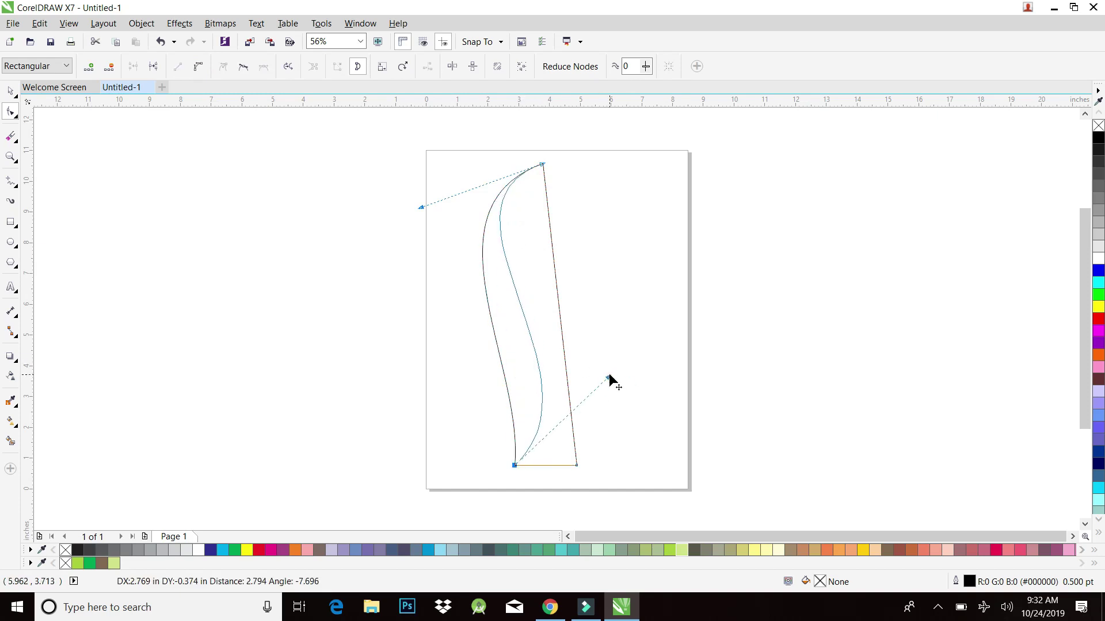
- Convert the trunk's right side to a curve and bend it to follow the left side's S shape, tapering towards the tip
{"action": "left_click", "coordinate": [576, 465]}
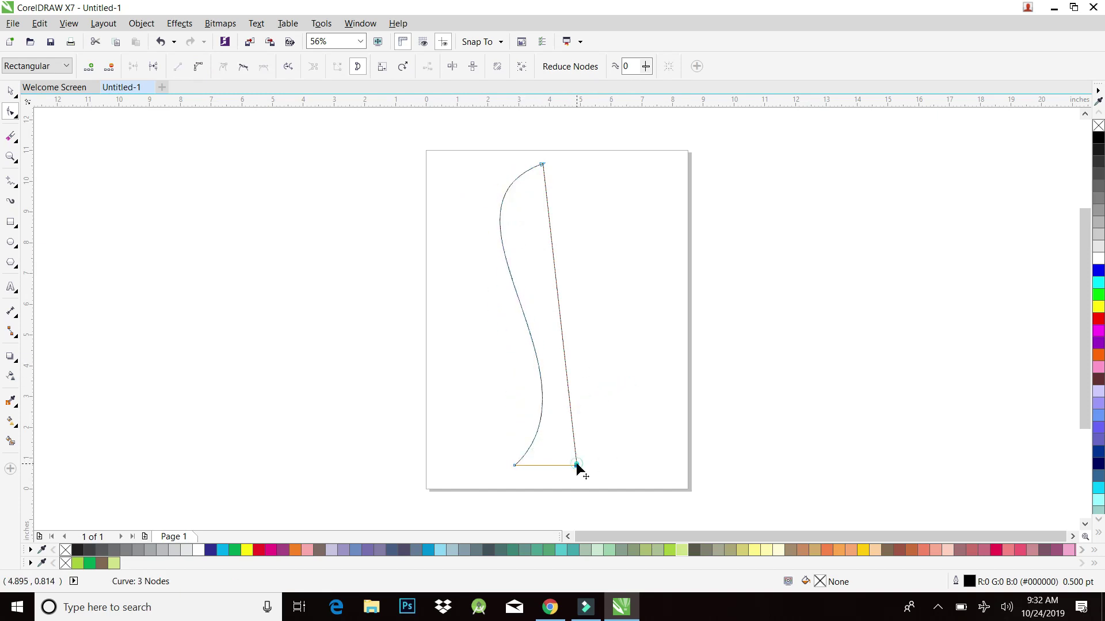
{"action": "left_click", "coordinate": [198, 67]}
{"action": "left_click_drag", "start_coordinate": [550, 261], "coordinate": [524, 209]}
{"action": "left_click", "coordinate": [542, 166]}
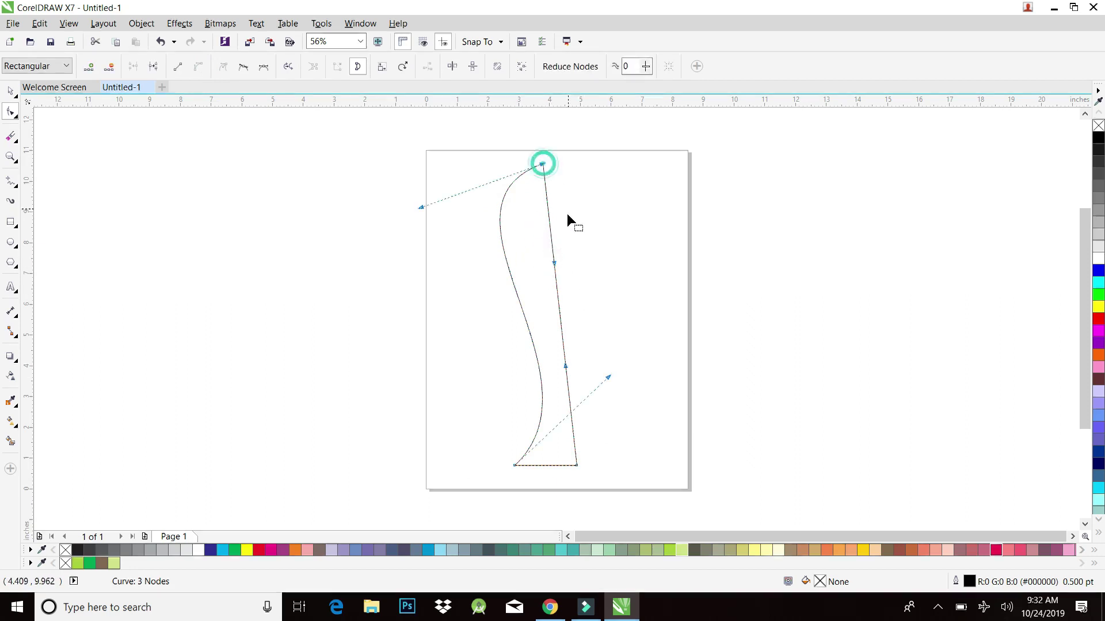
{"action": "left_click_drag", "start_coordinate": [553, 264], "coordinate": [474, 214]}
{"action": "left_click_drag", "start_coordinate": [566, 366], "coordinate": [625, 384]}
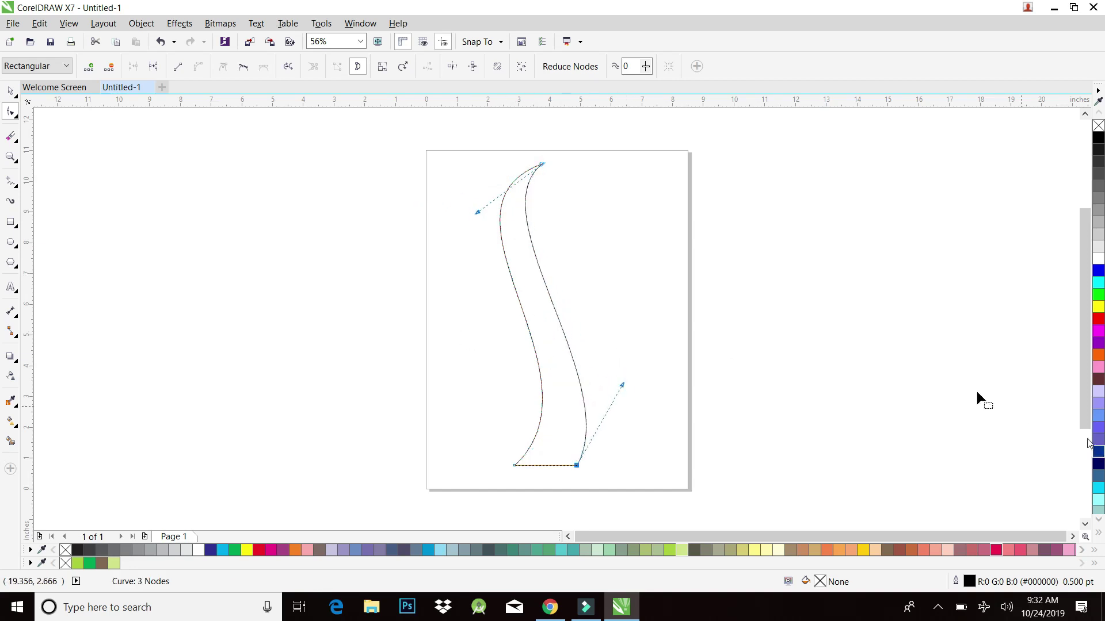
{"action": "left_click_drag", "start_coordinate": [477, 212], "coordinate": [451, 221]}
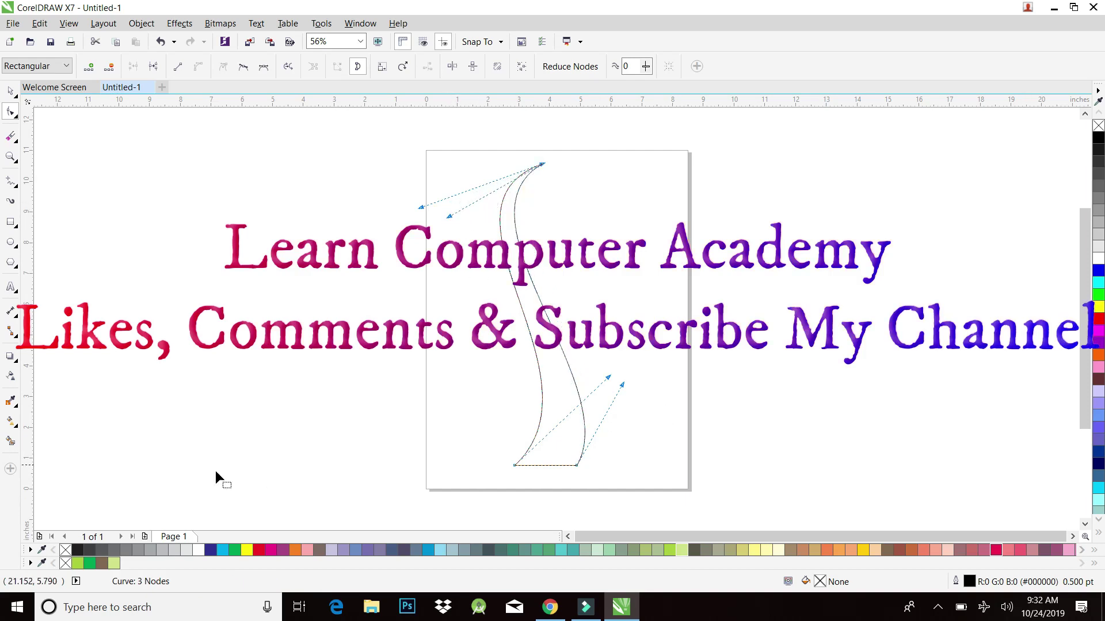
- Fill the curved trunk with blue, C:100 M:100 Y:0 K:0, and deselect it
{"action": "left_click", "coordinate": [210, 549]}
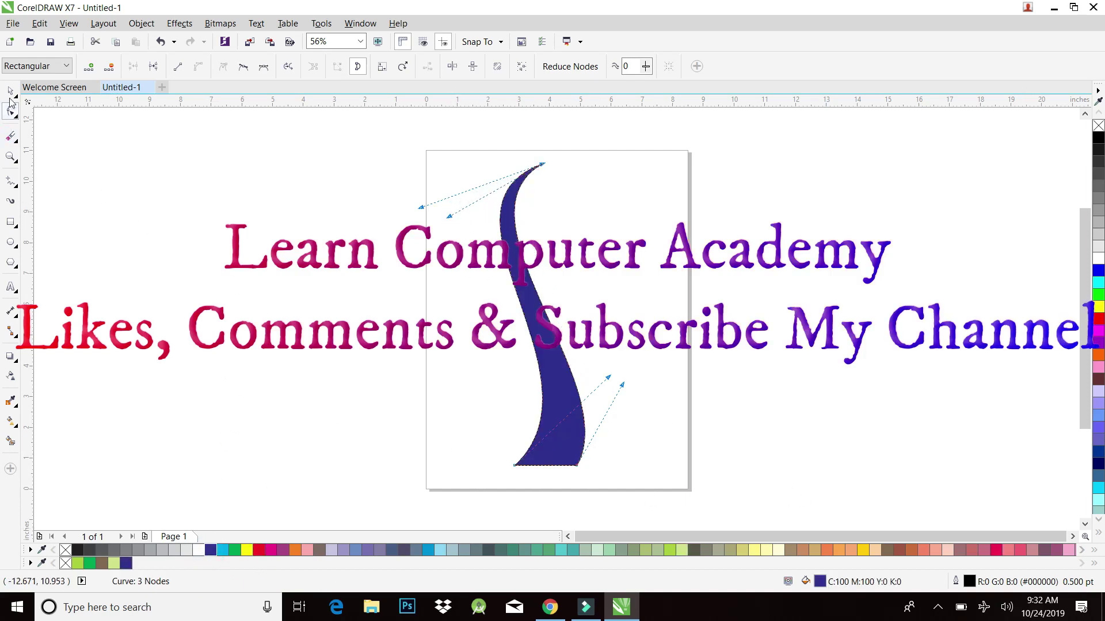
{"action": "left_click", "coordinate": [136, 198]}
{"action": "key", "text": "space"}
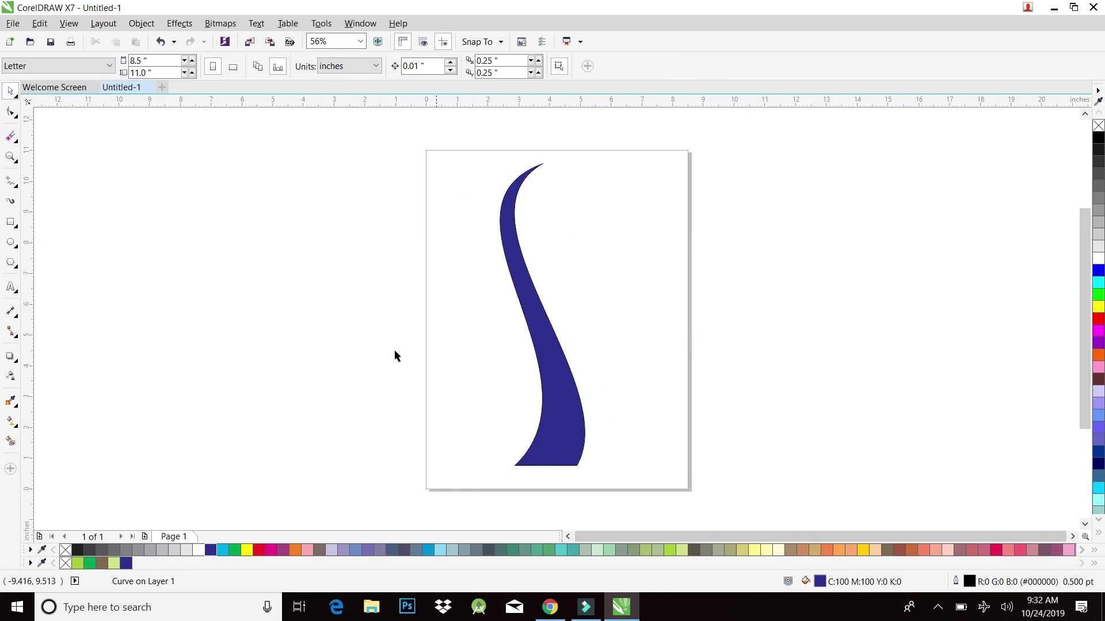
- Smudge one wavy branch out of each side of the upper trunk
{"action": "left_click", "coordinate": [14, 115]}
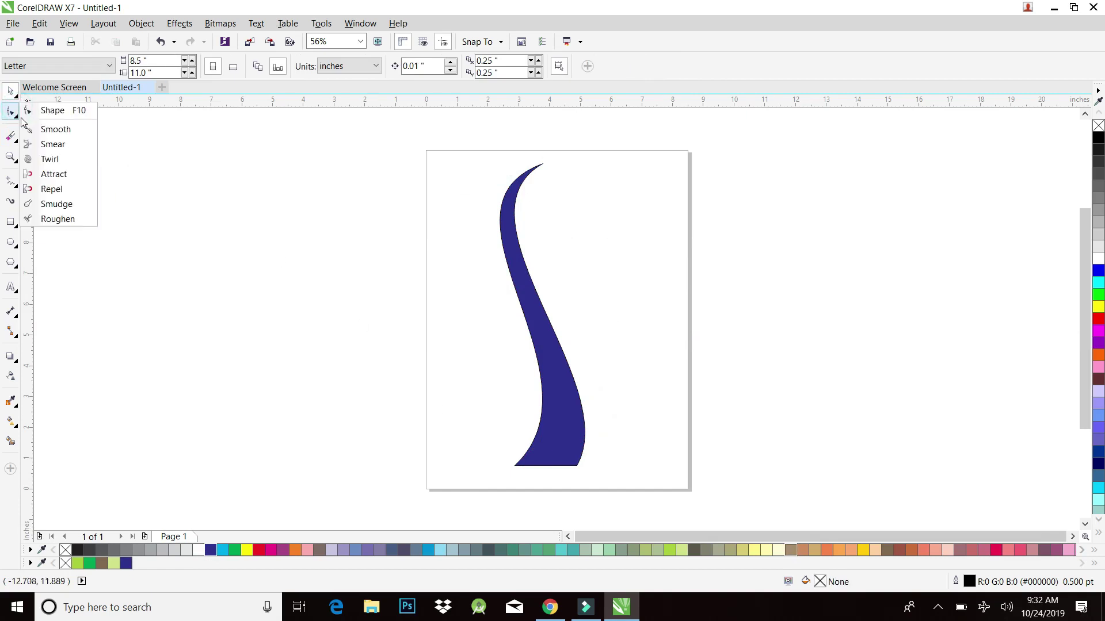
{"action": "left_click", "coordinate": [49, 204]}
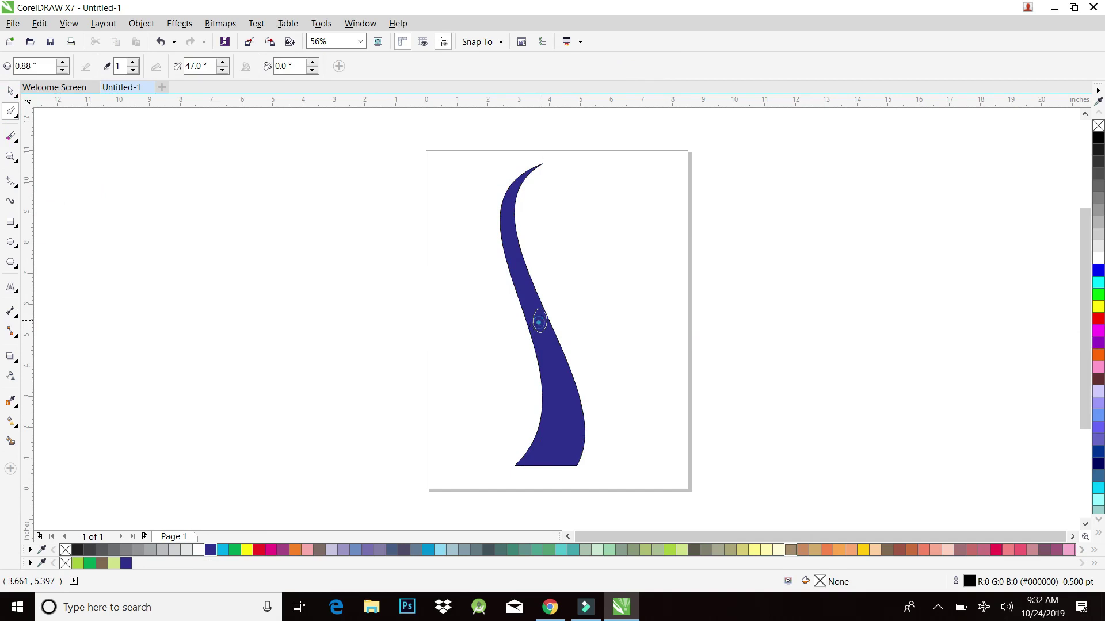
{"action": "left_click_drag", "start_coordinate": [529, 282], "coordinate": [548, 232]}
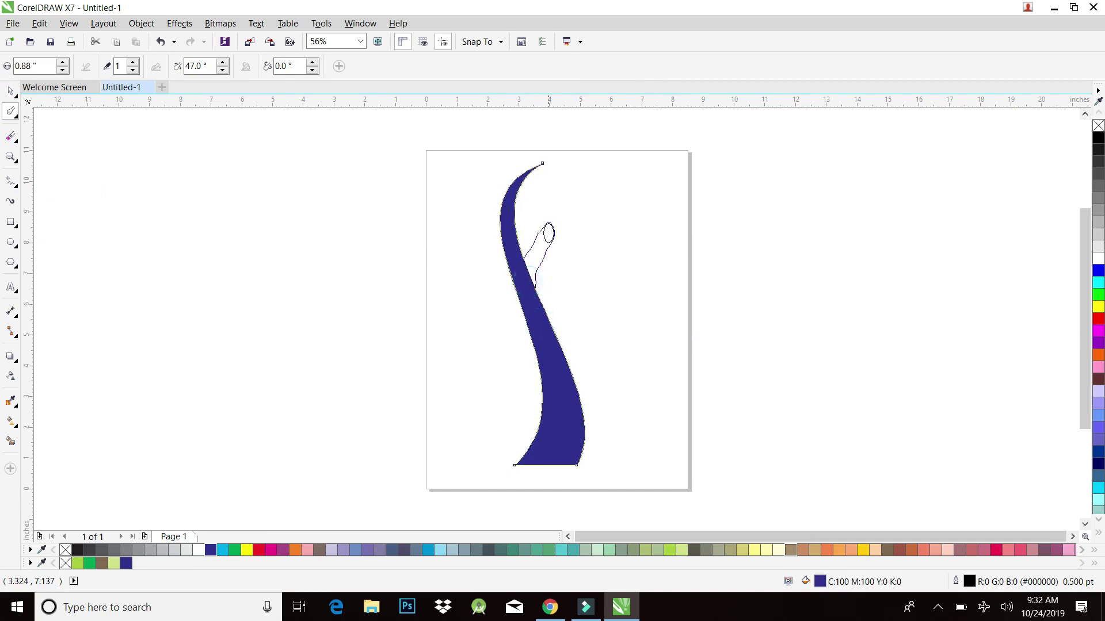
{"action": "left_click_drag", "start_coordinate": [626, 171], "coordinate": [629, 171]}
{"action": "mouse_move", "coordinate": [519, 284]}
{"action": "left_mouse_down"}
{"action": "mouse_move", "coordinate": [502, 253]}
{"action": "mouse_move", "coordinate": [470, 237]}
{"action": "left_mouse_up"}
{"action": "left_click_drag", "start_coordinate": [420, 204], "coordinate": [371, 193]}
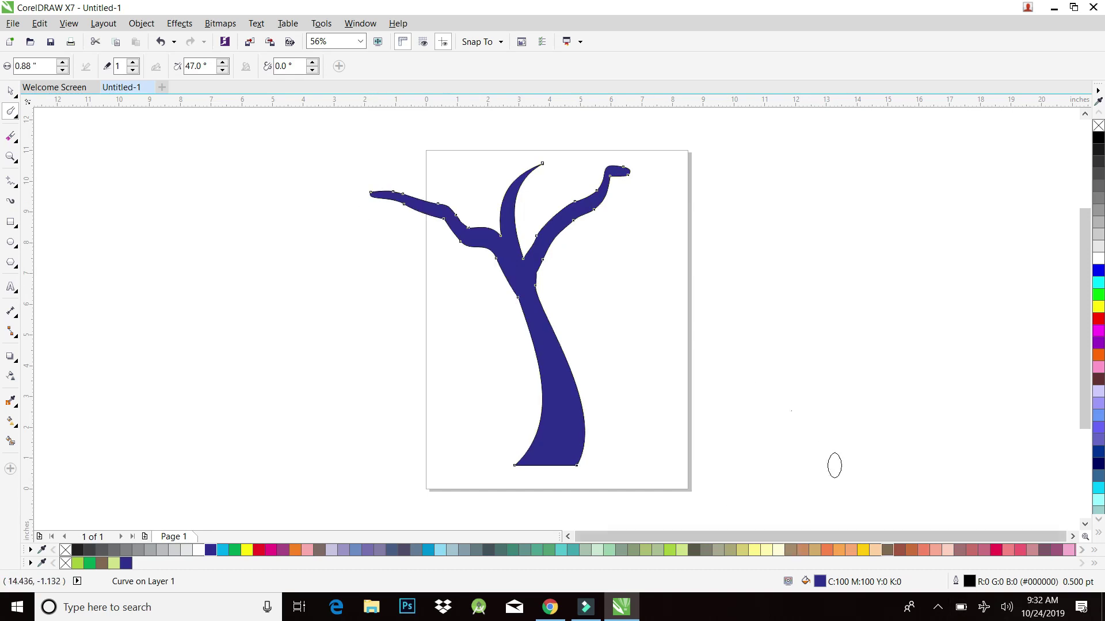
- Smudge additional branches from the trunk's left side and around its top
{"action": "mouse_move", "coordinate": [533, 326]}
{"action": "left_mouse_down"}
{"action": "mouse_move", "coordinate": [404, 293]}
{"action": "mouse_move", "coordinate": [341, 268]}
{"action": "left_mouse_up"}
{"action": "mouse_move", "coordinate": [477, 292]}
{"action": "left_mouse_down"}
{"action": "mouse_move", "coordinate": [439, 229]}
{"action": "mouse_move", "coordinate": [489, 135]}
{"action": "left_mouse_up"}
{"action": "mouse_move", "coordinate": [524, 269]}
{"action": "left_mouse_down"}
{"action": "mouse_move", "coordinate": [516, 225]}
{"action": "mouse_move", "coordinate": [481, 183]}
{"action": "mouse_move", "coordinate": [432, 157]}
{"action": "left_mouse_up"}
{"action": "mouse_move", "coordinate": [505, 197]}
{"action": "left_mouse_down"}
{"action": "mouse_move", "coordinate": [540, 168]}
{"action": "mouse_move", "coordinate": [598, 153]}
{"action": "left_mouse_up"}
- Smudge three more wavy branches outward from the trunk's right side
{"action": "left_click_drag", "start_coordinate": [541, 253], "coordinate": [661, 240]}
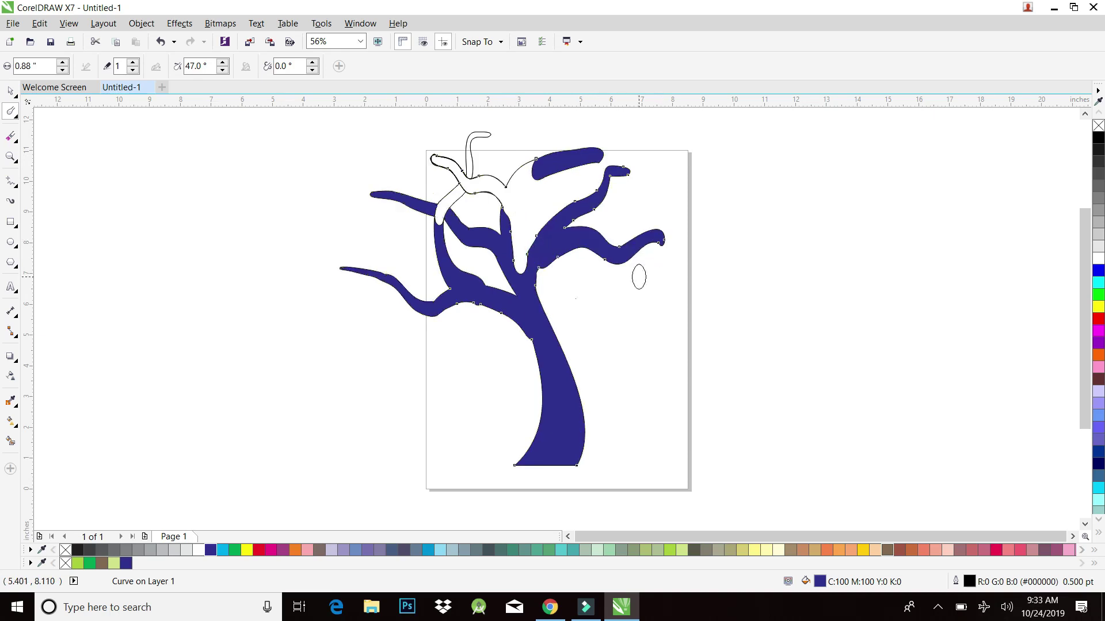
{"action": "left_click_drag", "start_coordinate": [520, 313], "coordinate": [654, 295]}
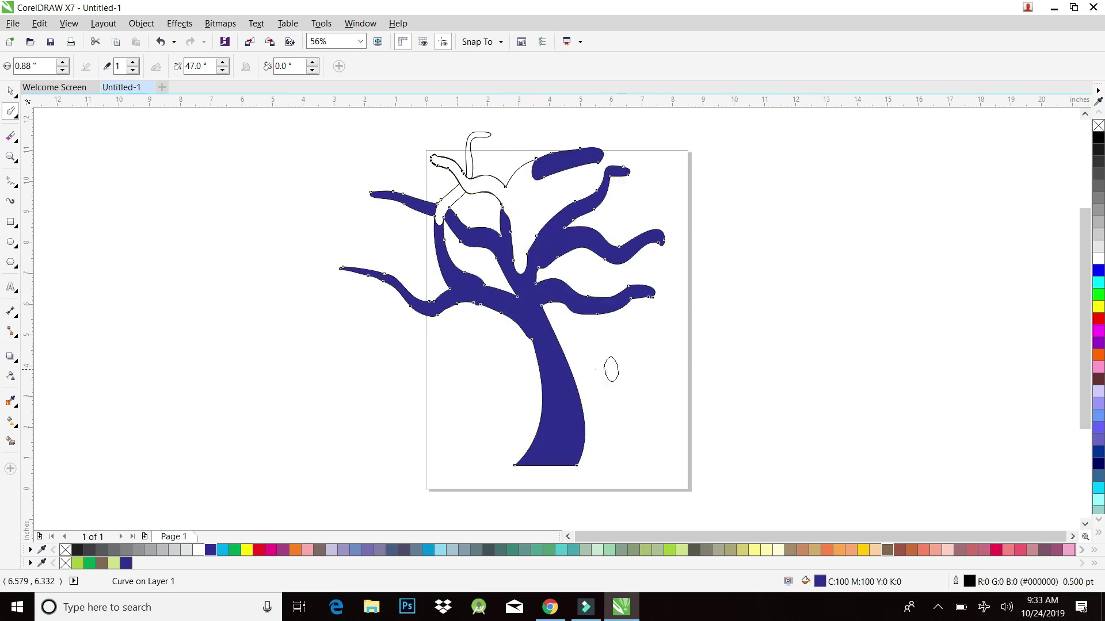
{"action": "mouse_move", "coordinate": [553, 363]}
{"action": "left_mouse_down"}
{"action": "mouse_move", "coordinate": [610, 358]}
{"action": "mouse_move", "coordinate": [673, 332]}
{"action": "mouse_move", "coordinate": [718, 285]}
{"action": "left_mouse_up"}
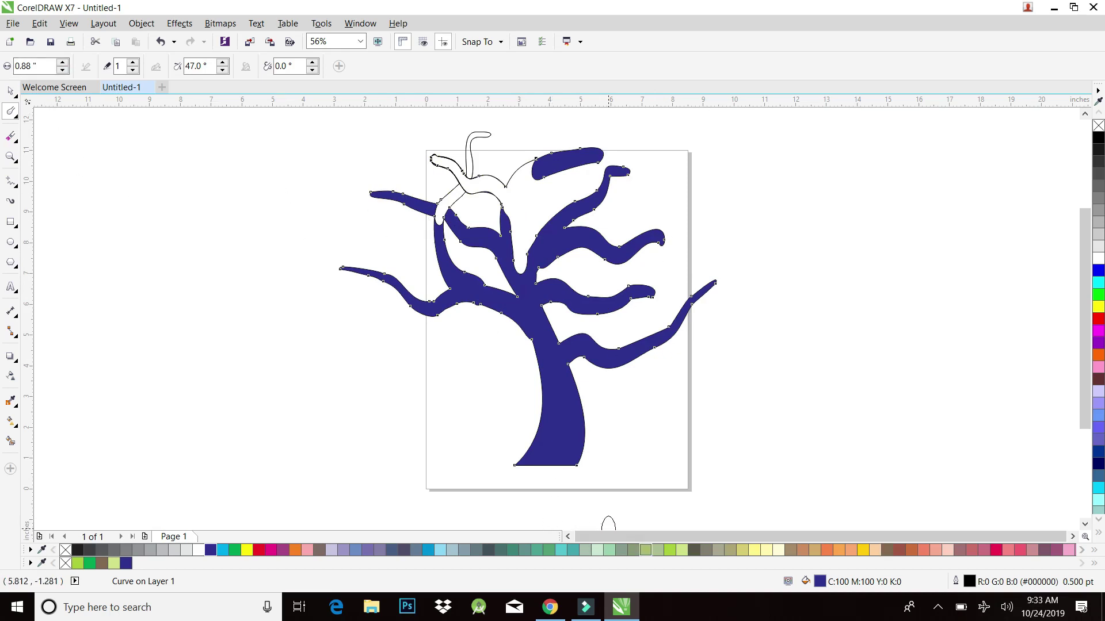
- Browse the tree design image results in Chrome for reference and return to CorelDRAW
{"action": "left_click", "coordinate": [550, 607]}
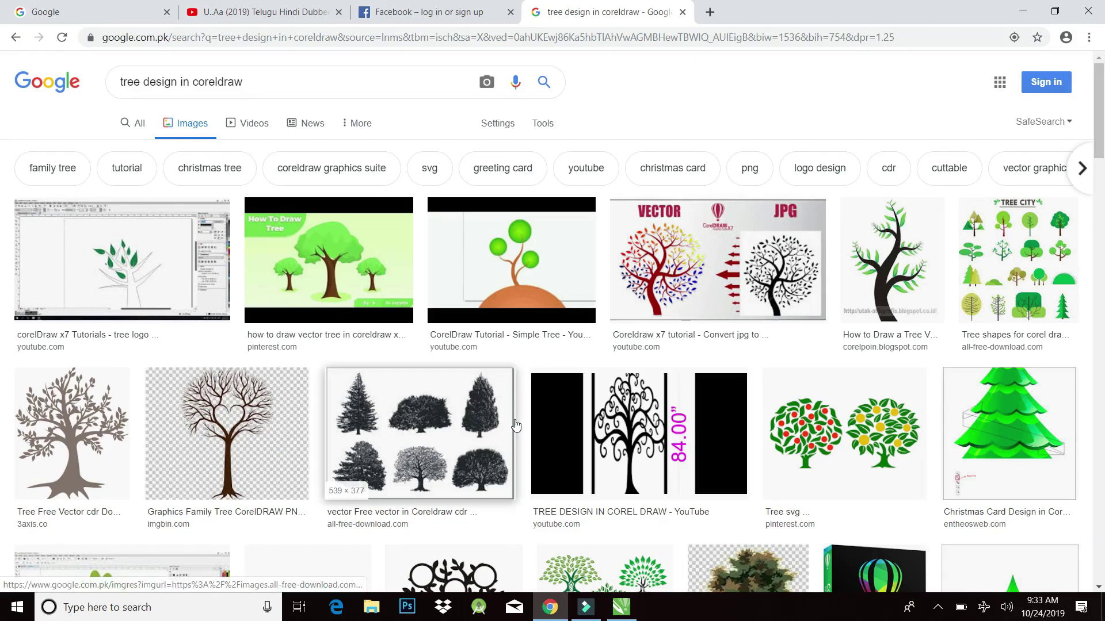
{"action": "scroll", "coordinate": [512, 417], "scroll_direction": "down", "scroll_amount": 6}
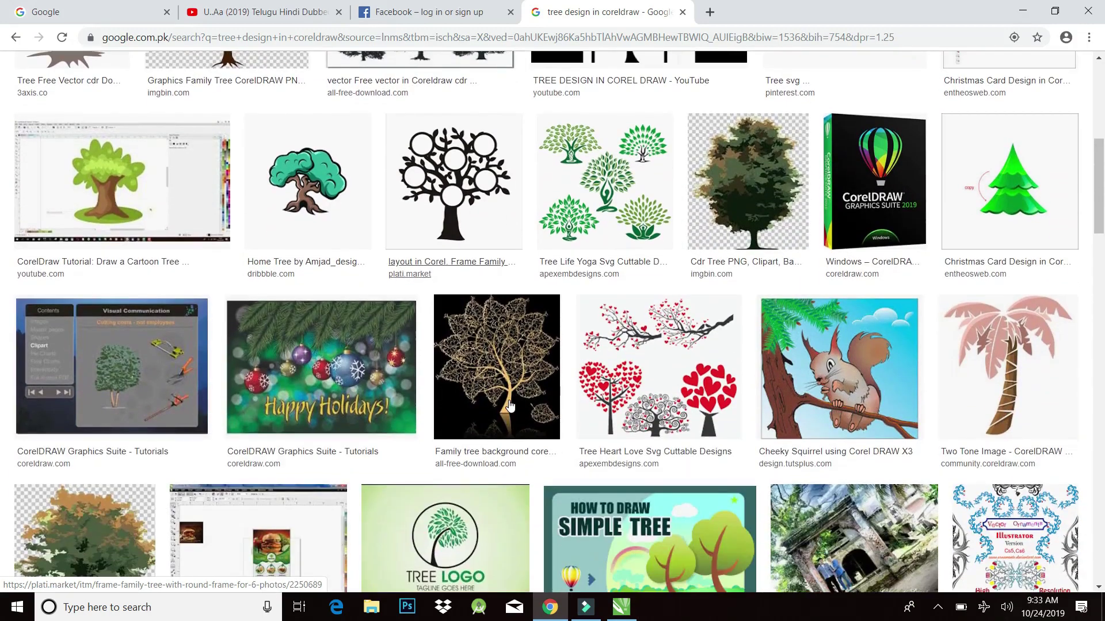
{"action": "left_click", "coordinate": [619, 609]}
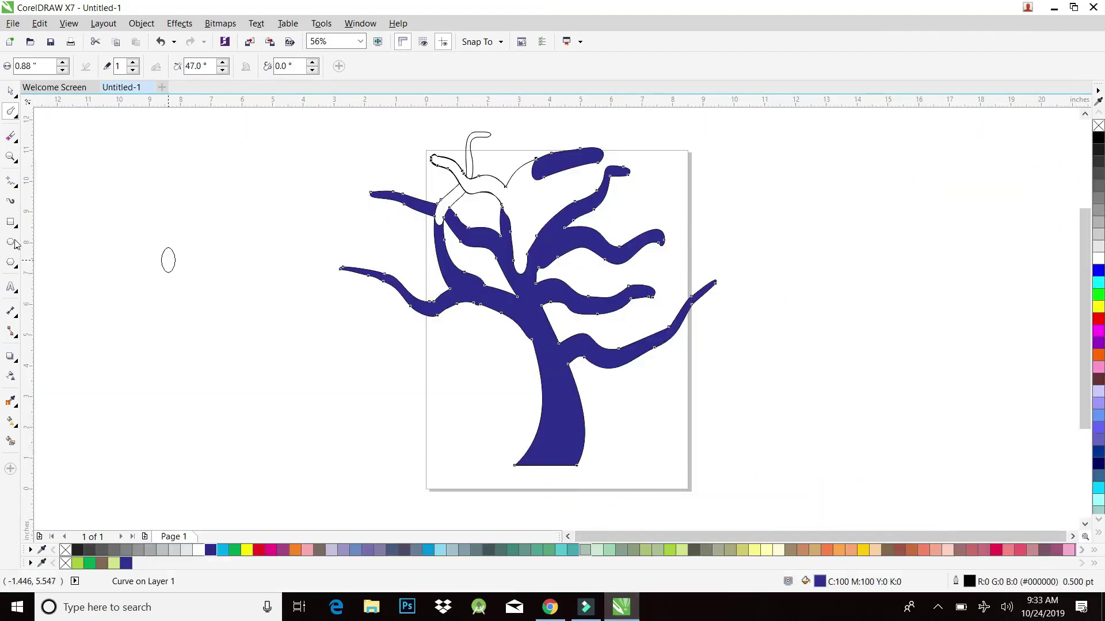
- Roughen the edges of the trunk and most of the branches into jagged, bark-like spikes
{"action": "left_click", "coordinate": [9, 137]}
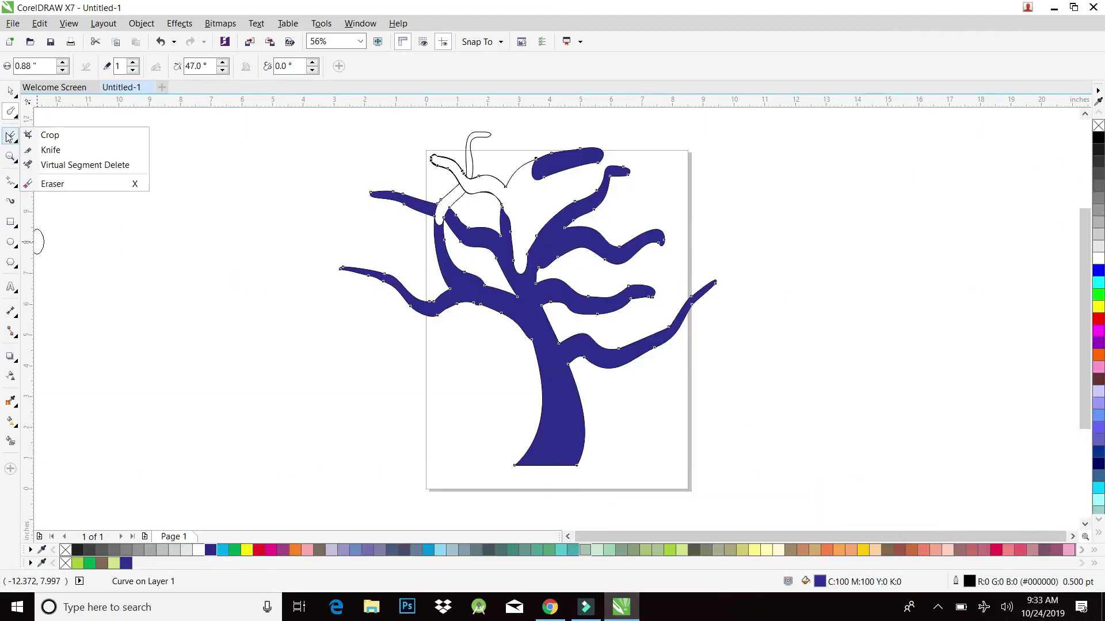
{"action": "left_click", "coordinate": [14, 114]}
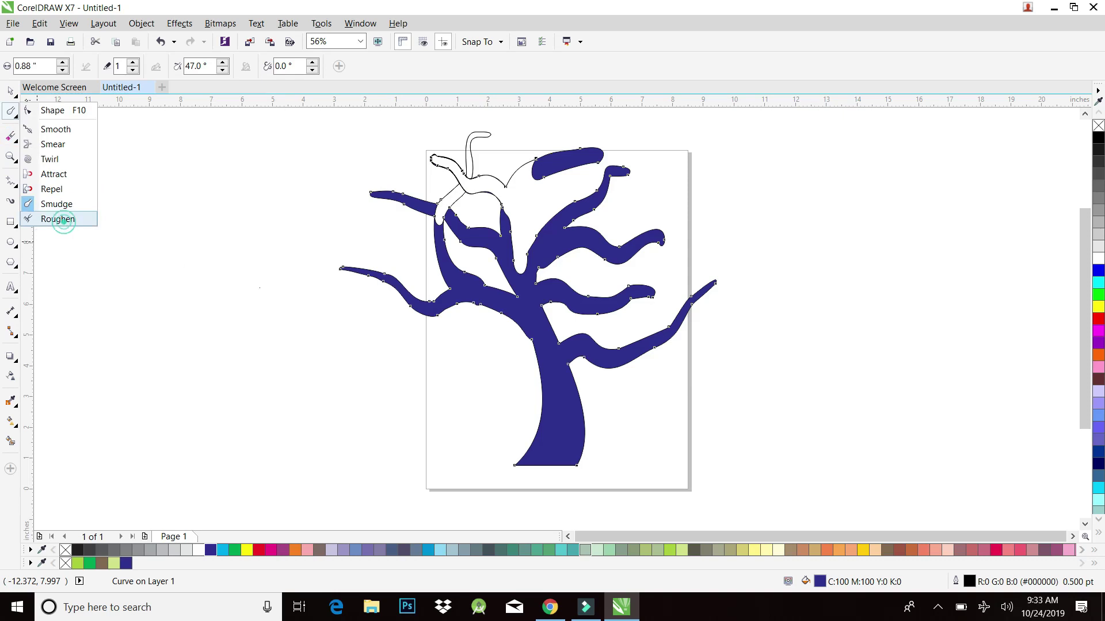
{"action": "left_click", "coordinate": [52, 217]}
{"action": "mouse_move", "coordinate": [459, 305]}
{"action": "left_mouse_down"}
{"action": "mouse_move", "coordinate": [508, 318]}
{"action": "mouse_move", "coordinate": [525, 353]}
{"action": "mouse_move", "coordinate": [530, 424]}
{"action": "mouse_move", "coordinate": [506, 456]}
{"action": "left_mouse_up"}
{"action": "left_click_drag", "start_coordinate": [571, 360], "coordinate": [569, 464]}
{"action": "mouse_move", "coordinate": [571, 360]}
{"action": "left_mouse_down"}
{"action": "mouse_move", "coordinate": [643, 360]}
{"action": "mouse_move", "coordinate": [719, 276]}
{"action": "mouse_move", "coordinate": [647, 332]}
{"action": "mouse_move", "coordinate": [612, 345]}
{"action": "mouse_move", "coordinate": [564, 341]}
{"action": "mouse_move", "coordinate": [569, 297]}
{"action": "mouse_move", "coordinate": [644, 287]}
{"action": "mouse_move", "coordinate": [539, 282]}
{"action": "mouse_move", "coordinate": [525, 294]}
{"action": "mouse_move", "coordinate": [613, 177]}
{"action": "mouse_move", "coordinate": [540, 239]}
{"action": "mouse_move", "coordinate": [521, 273]}
{"action": "mouse_move", "coordinate": [652, 244]}
{"action": "mouse_move", "coordinate": [659, 227]}
{"action": "mouse_move", "coordinate": [514, 255]}
{"action": "mouse_move", "coordinate": [520, 278]}
{"action": "mouse_move", "coordinate": [444, 230]}
{"action": "mouse_move", "coordinate": [442, 208]}
{"action": "mouse_move", "coordinate": [466, 169]}
{"action": "mouse_move", "coordinate": [496, 202]}
{"action": "mouse_move", "coordinate": [487, 232]}
{"action": "mouse_move", "coordinate": [374, 196]}
{"action": "left_mouse_up"}
{"action": "mouse_move", "coordinate": [373, 264]}
{"action": "left_mouse_down"}
{"action": "mouse_move", "coordinate": [352, 266]}
{"action": "mouse_move", "coordinate": [428, 308]}
{"action": "mouse_move", "coordinate": [440, 289]}
{"action": "left_mouse_up"}
{"action": "mouse_move", "coordinate": [435, 223]}
{"action": "left_mouse_down"}
{"action": "mouse_move", "coordinate": [455, 275]}
{"action": "mouse_move", "coordinate": [512, 318]}
{"action": "mouse_move", "coordinate": [516, 296]}
{"action": "left_mouse_up"}
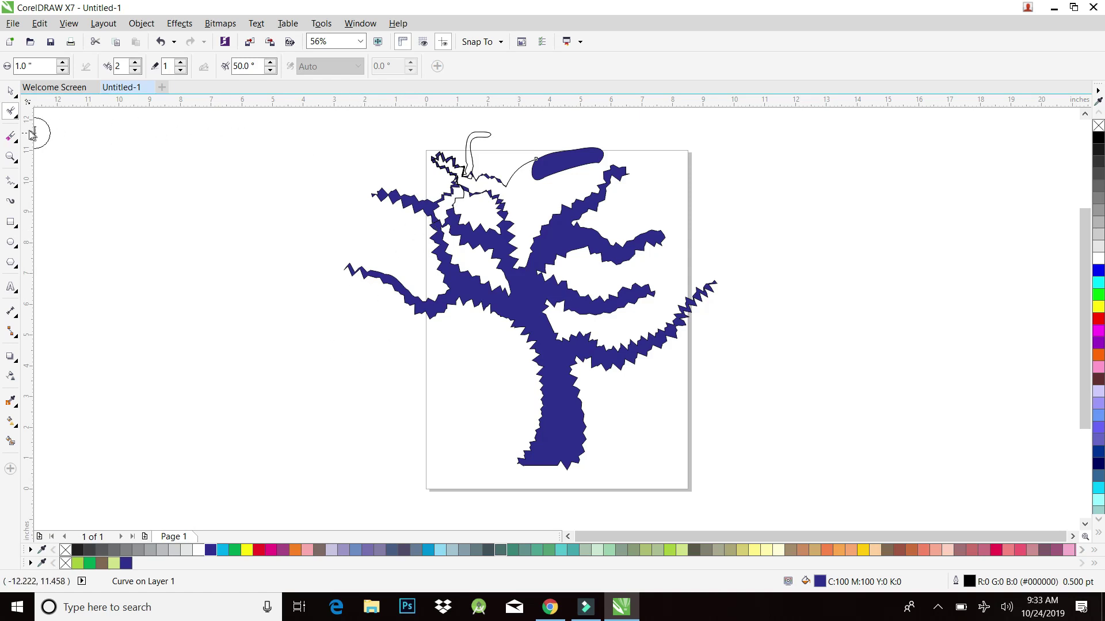
- Twirl small spiral curls into the lower left branch, both edges of the trunk and the lowest right branch
{"action": "left_click", "coordinate": [12, 116]}
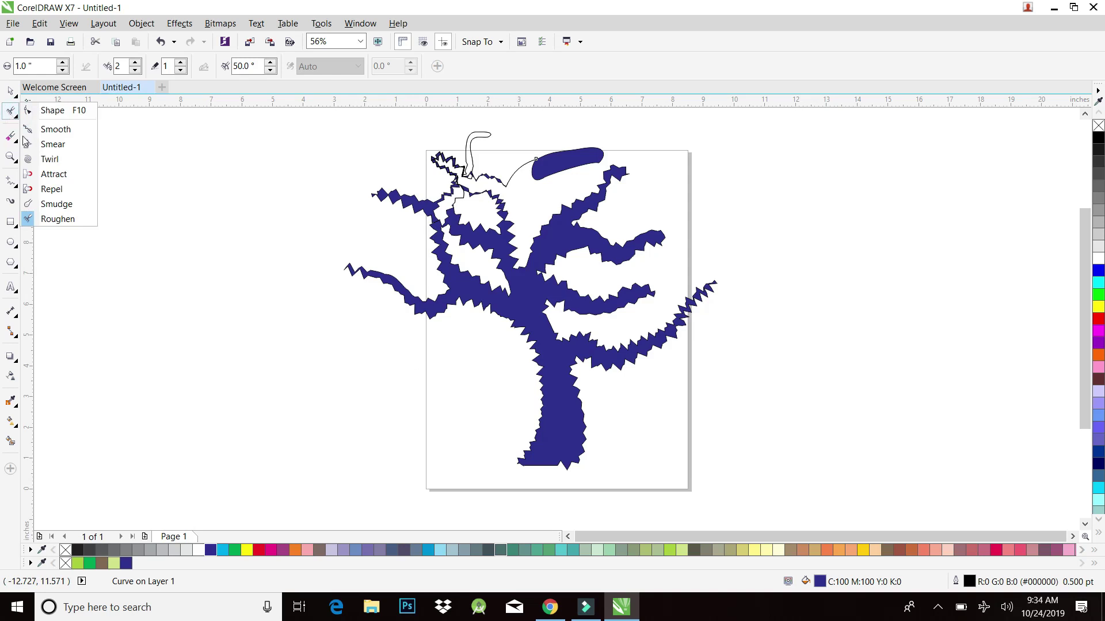
{"action": "mouse_move", "coordinate": [12, 223]}
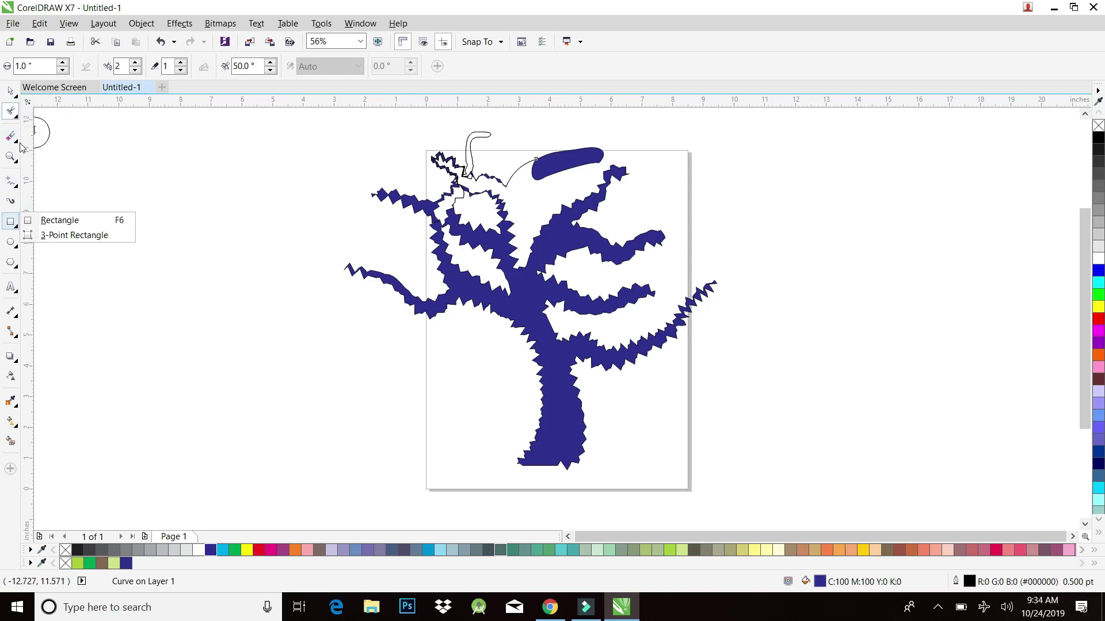
{"action": "mouse_move", "coordinate": [11, 111]}
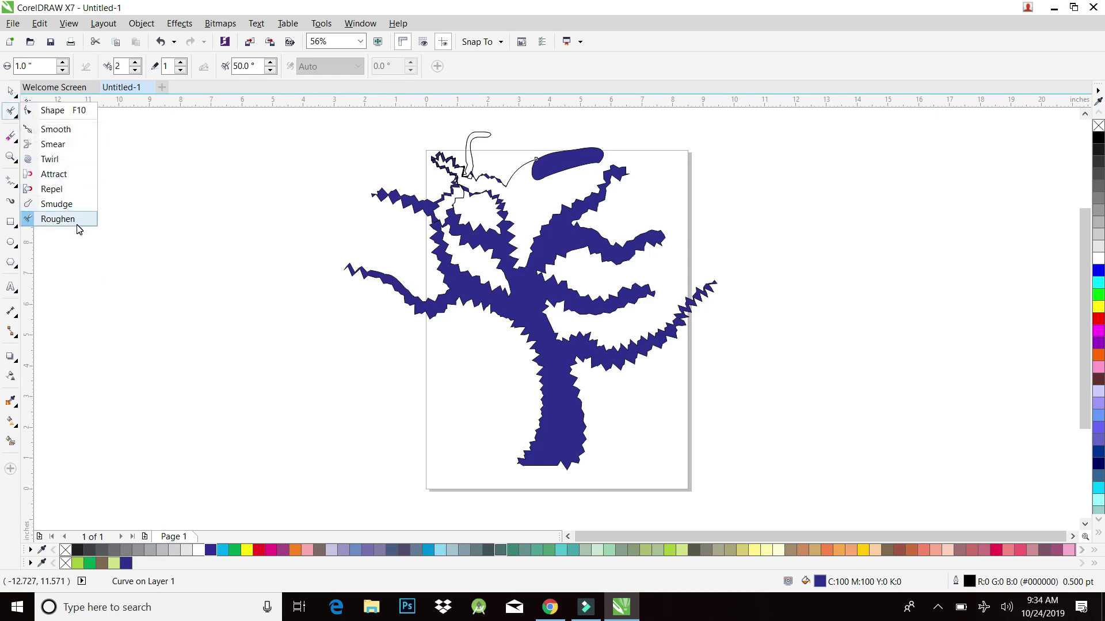
{"action": "left_click", "coordinate": [55, 159]}
{"action": "left_click_drag", "start_coordinate": [365, 268], "coordinate": [364, 273]}
{"action": "left_click_drag", "start_coordinate": [426, 292], "coordinate": [426, 292]}
{"action": "left_click_drag", "start_coordinate": [545, 360], "coordinate": [546, 358]}
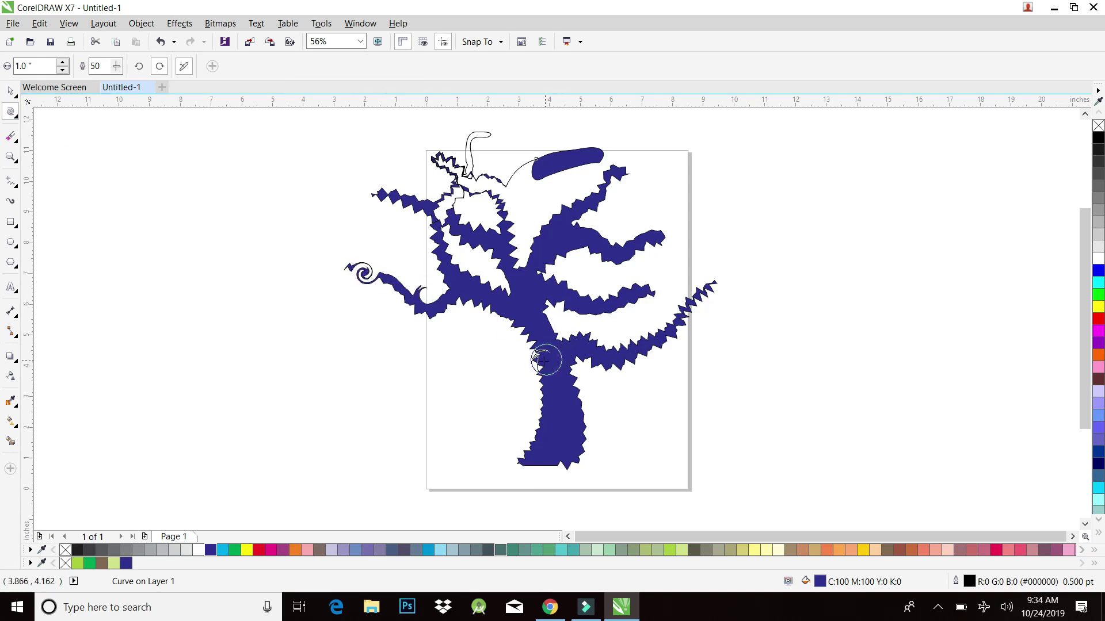
{"action": "left_click_drag", "start_coordinate": [585, 407], "coordinate": [585, 407]}
{"action": "left_click_drag", "start_coordinate": [549, 439], "coordinate": [542, 438]}
{"action": "left_click_drag", "start_coordinate": [534, 401], "coordinate": [534, 401]}
{"action": "left_click_drag", "start_coordinate": [642, 342], "coordinate": [641, 342]}
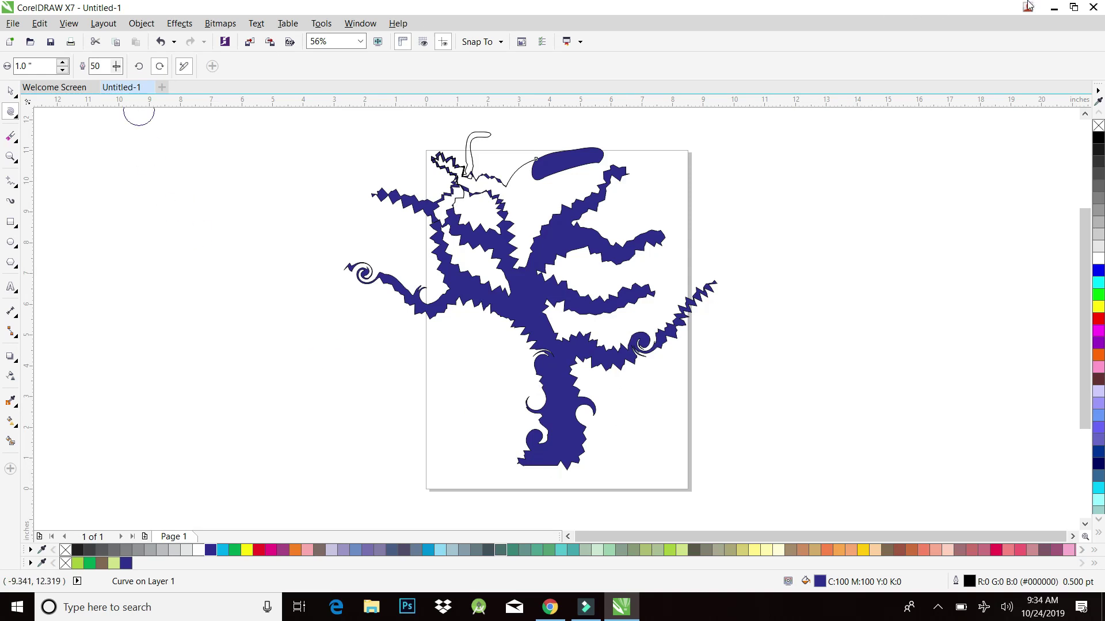